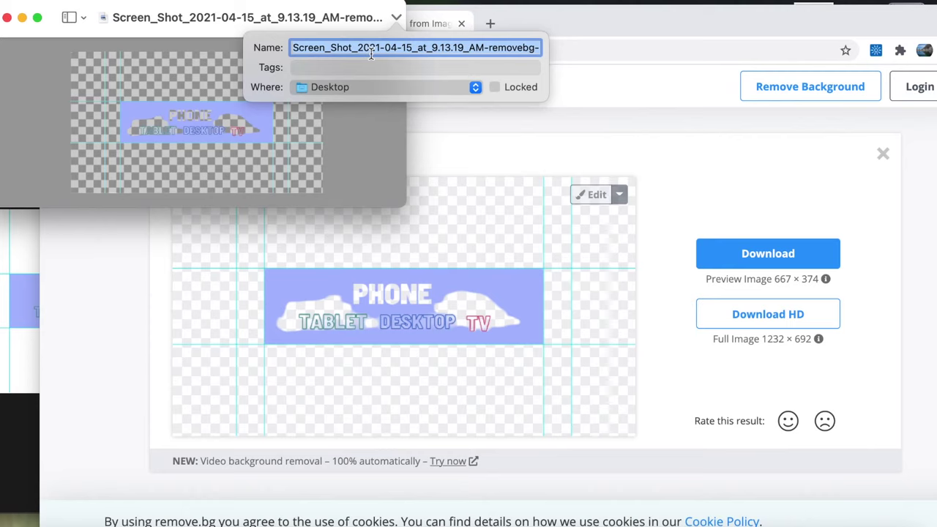
- Rename the background-removed image on the Desktop to "chnnel banner" and minimize its window
{"action": "type", "text": "chnnel"}
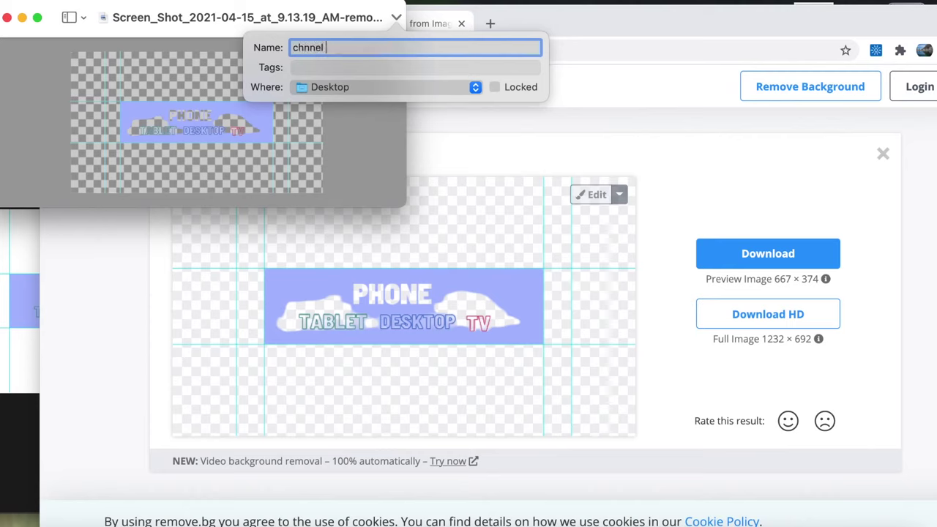
{"action": "type", "text": " banner"}
{"action": "key", "text": "Return"}
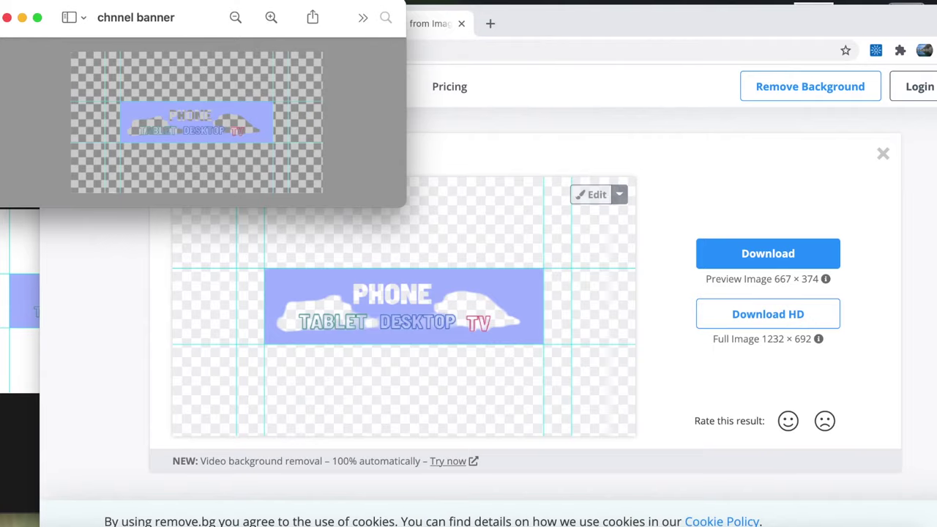
{"action": "left_click", "coordinate": [20, 16]}
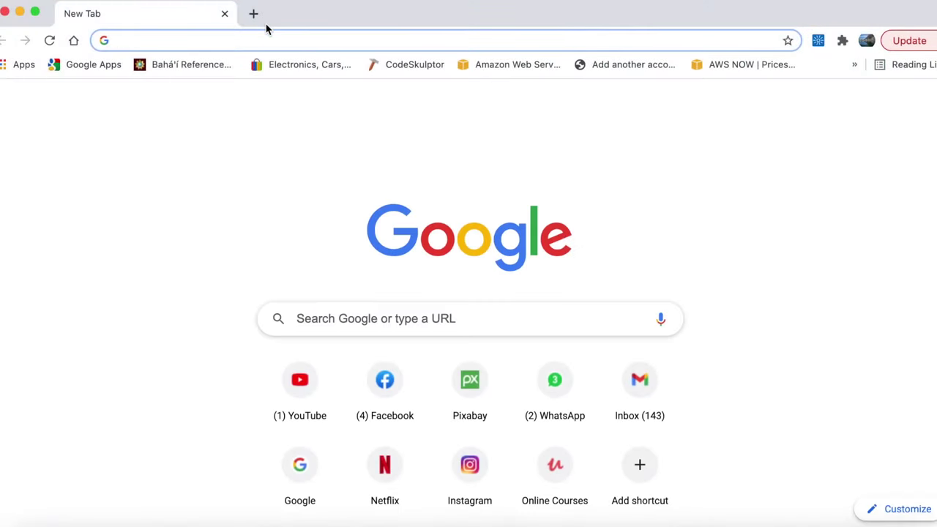
- Switch to the browser, open pixabay.com and search its images for "background"
{"action": "type", "text": "pixabay.com"}
{"action": "key", "text": "Return"}
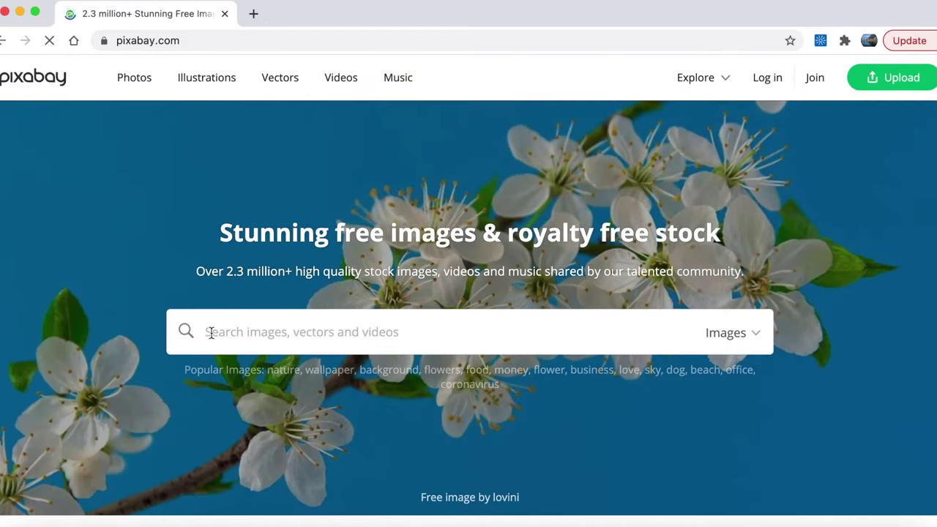
{"action": "left_click", "coordinate": [210, 334]}
{"action": "type", "text": "back"}
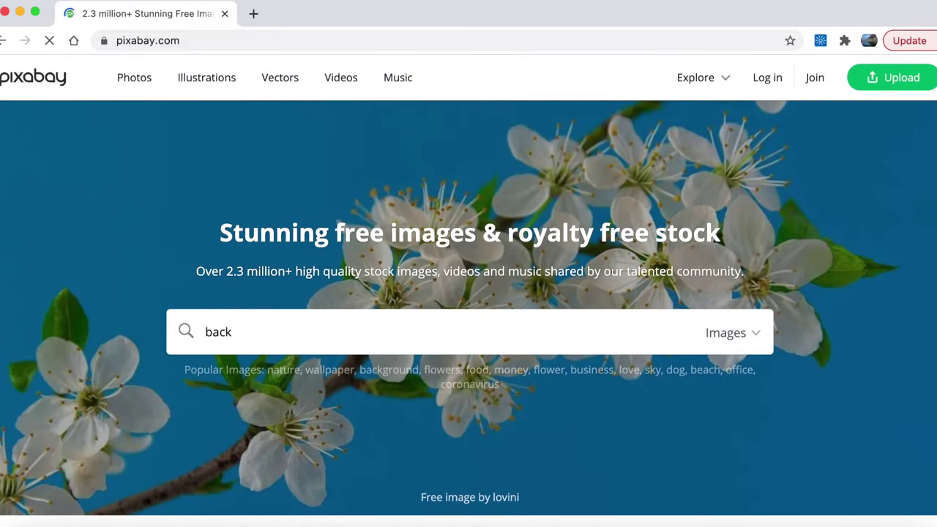
{"action": "type", "text": "ground"}
{"action": "key", "text": "Return"}
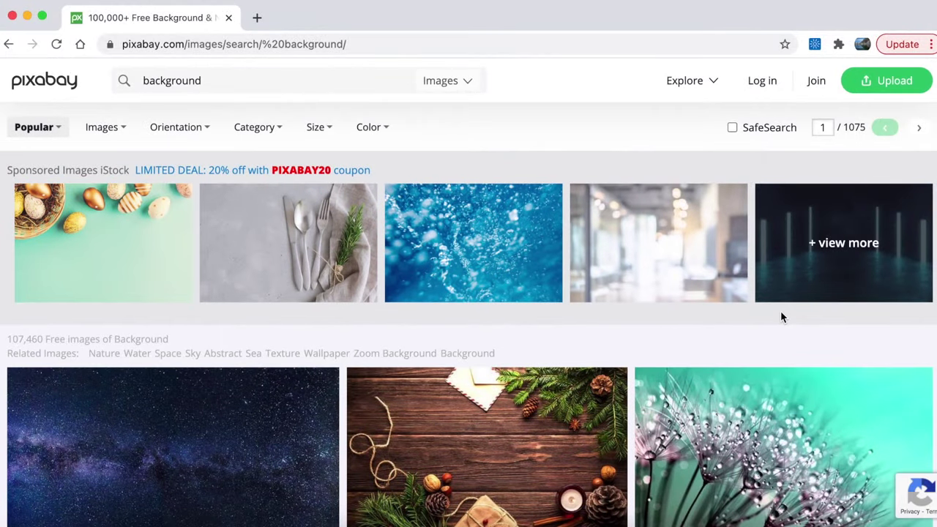
- Choose the pink bokeh light photo from the background results and download the 1280×853 JPG, completing the robot check
{"action": "scroll", "coordinate": [780, 310], "scroll_direction": "down", "scroll_amount": 7}
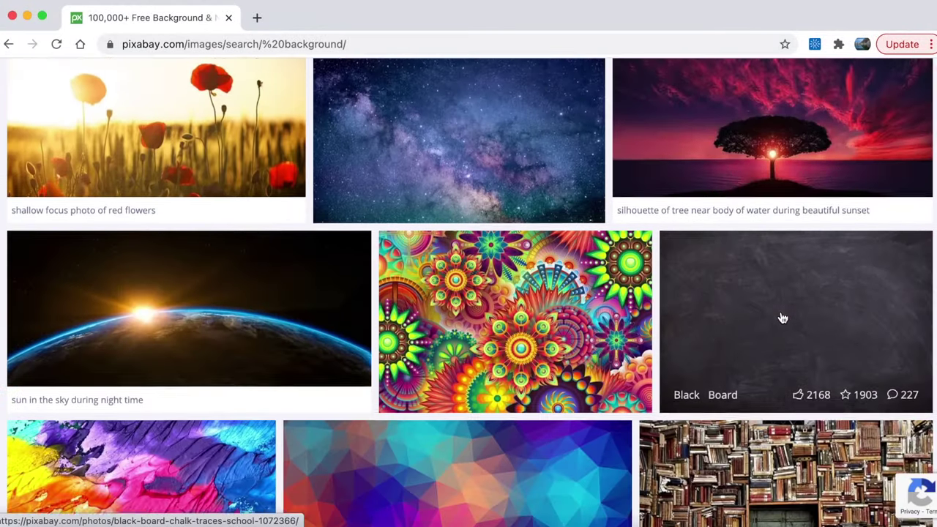
{"action": "scroll", "coordinate": [782, 318], "scroll_direction": "down", "scroll_amount": 20}
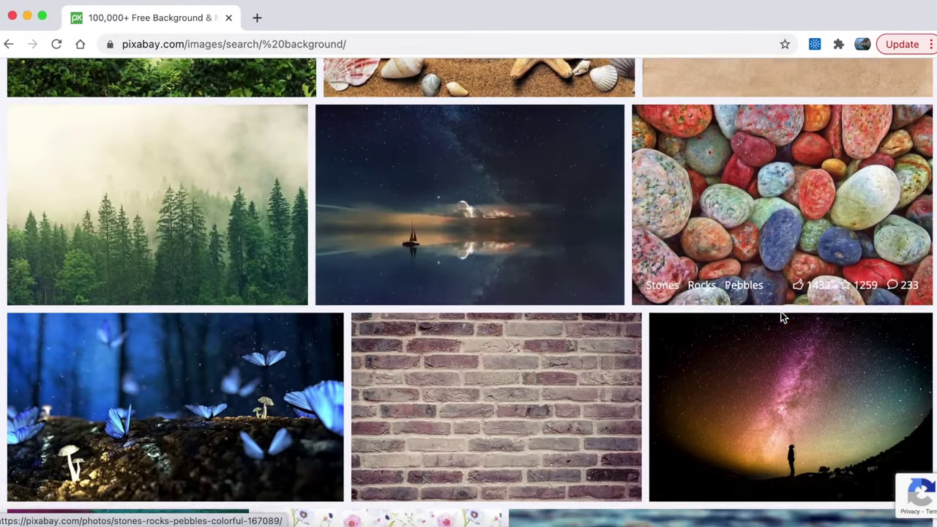
{"action": "scroll", "coordinate": [782, 317], "scroll_direction": "down", "scroll_amount": 9}
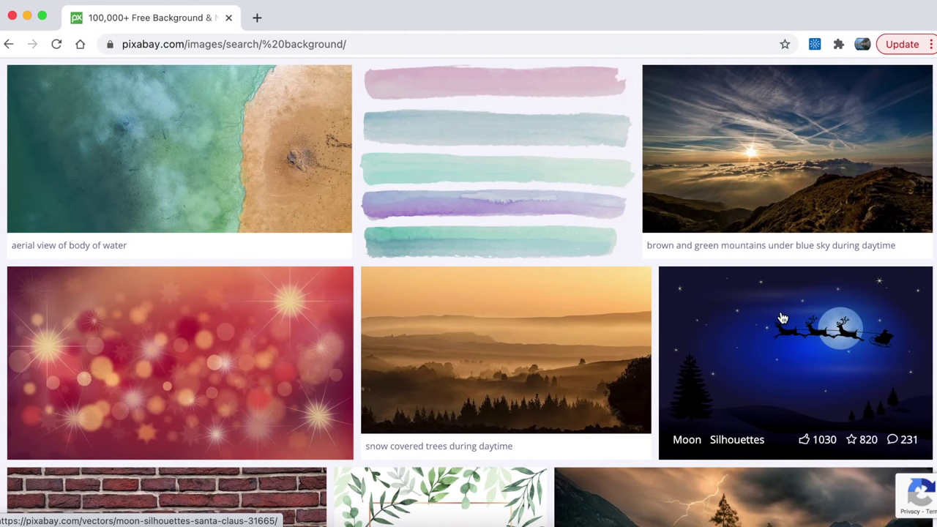
{"action": "scroll", "coordinate": [783, 318], "scroll_direction": "down", "scroll_amount": 6}
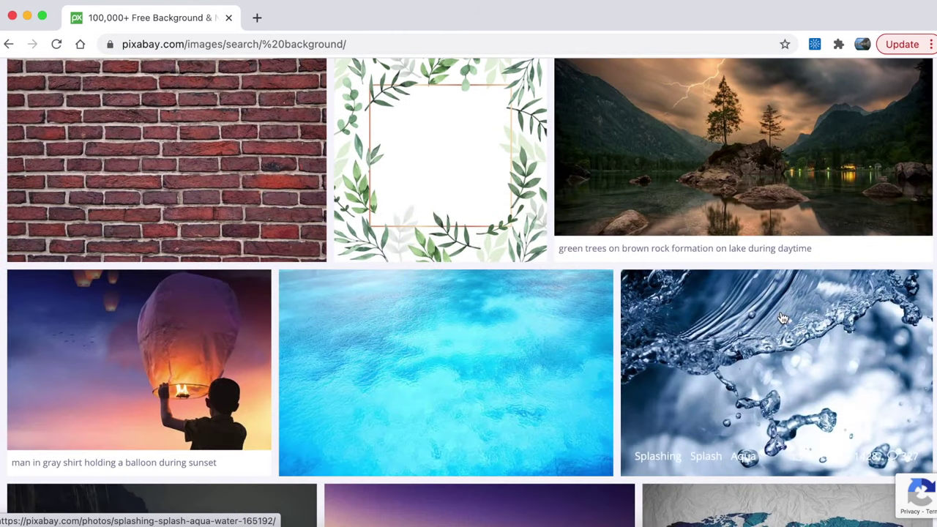
{"action": "scroll", "coordinate": [783, 318], "scroll_direction": "down", "scroll_amount": 7}
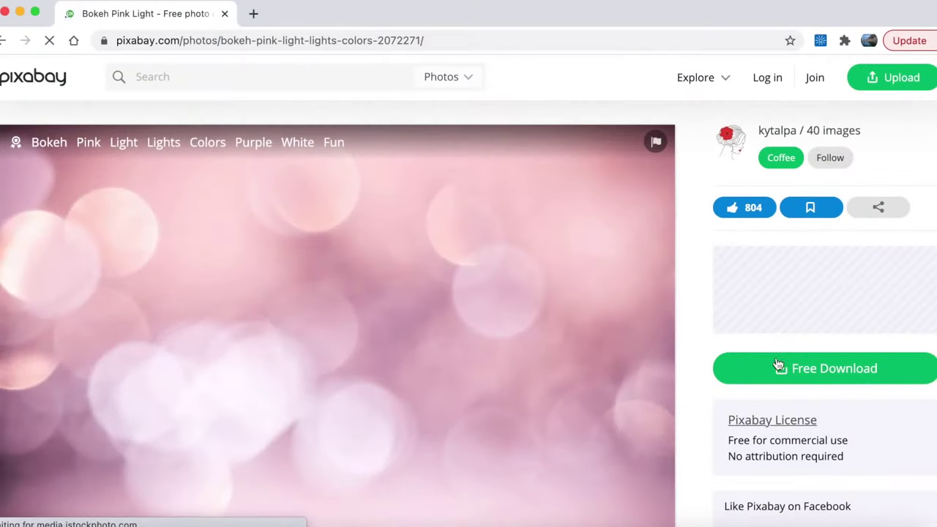
{"action": "left_click", "coordinate": [778, 368]}
{"action": "left_click", "coordinate": [769, 322]}
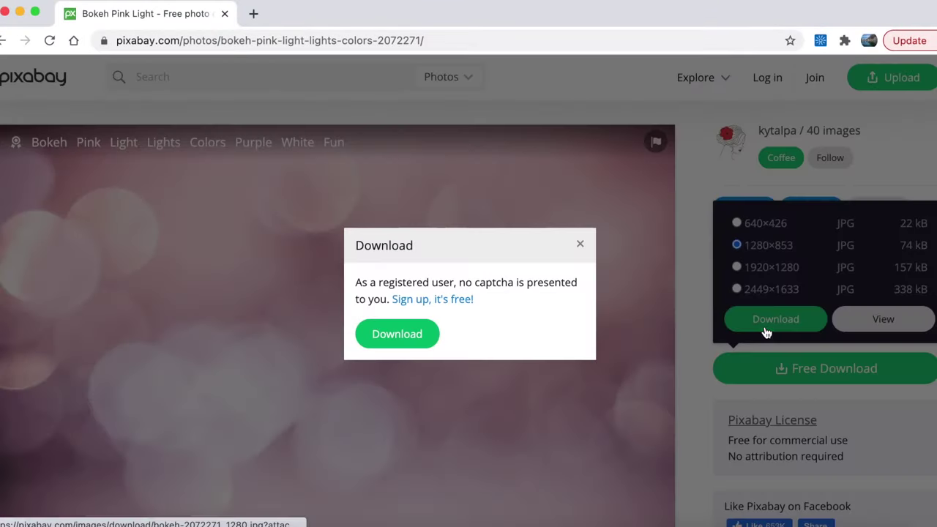
{"action": "left_click", "coordinate": [373, 312]}
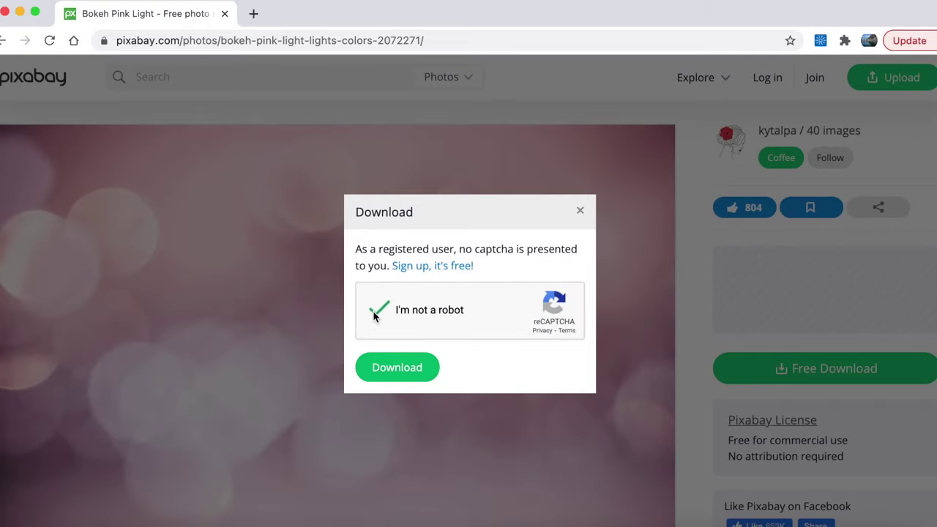
{"action": "left_click", "coordinate": [397, 368]}
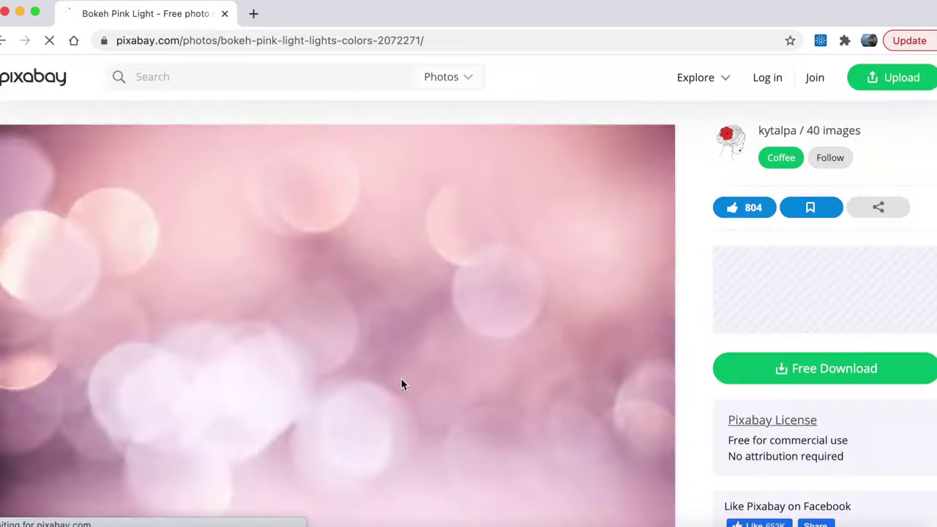
- Open the downloaded file bokeh-2072271_1280.jpg and move it from Downloads to the Desktop
{"action": "left_click", "coordinate": [78, 513]}
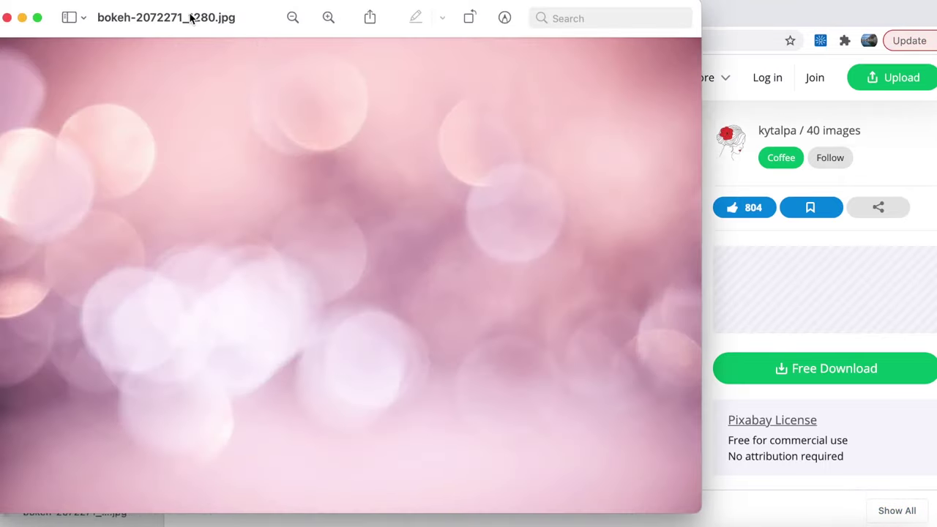
{"action": "left_click", "coordinate": [190, 17]}
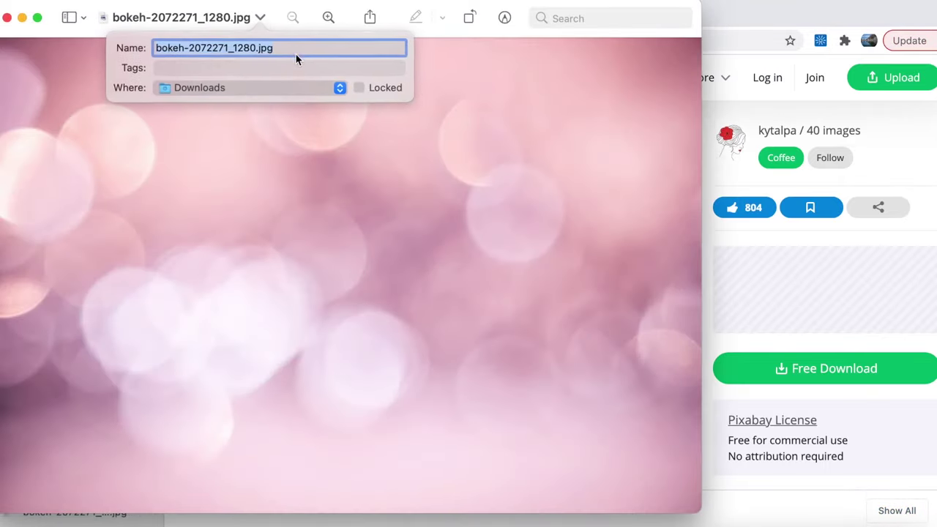
{"action": "left_click", "coordinate": [339, 86]}
{"action": "left_click", "coordinate": [272, 207]}
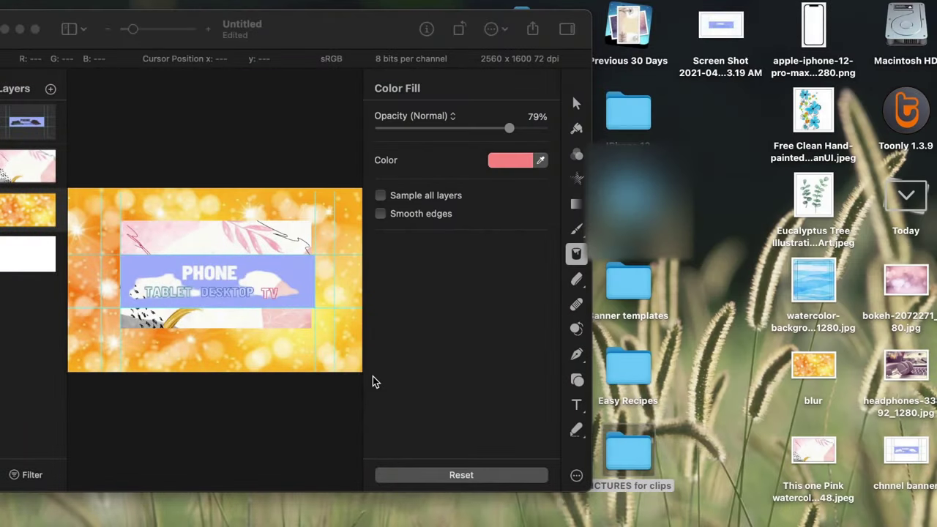
- Switch to Pixelmator Pro, add the pink bokeh image from the Desktop and enlarge it to about 99.55 × 56.44 cm, covering the canvas
{"action": "left_click_drag", "start_coordinate": [905, 278], "coordinate": [300, 317]}
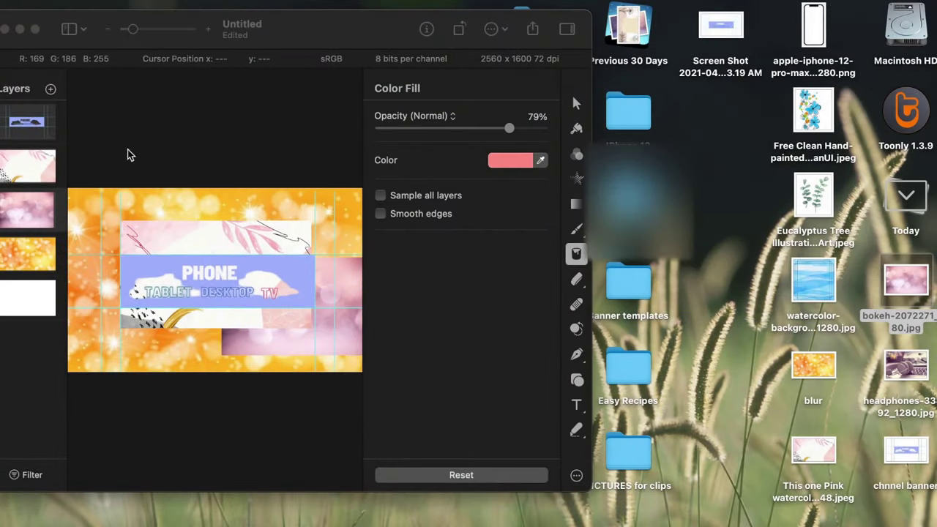
{"action": "left_click_drag", "start_coordinate": [221, 357], "coordinate": [88, 353]}
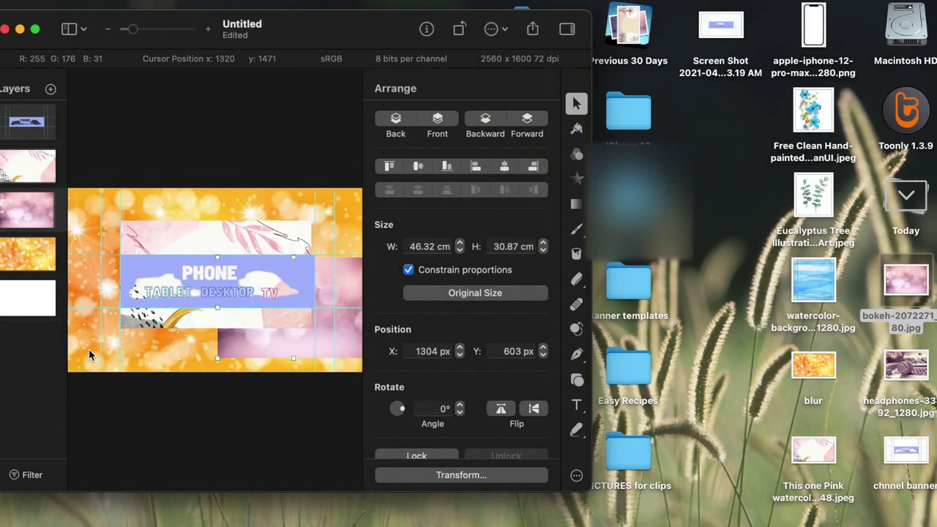
{"action": "left_click_drag", "start_coordinate": [346, 287], "coordinate": [363, 321]}
{"action": "left_click_drag", "start_coordinate": [293, 346], "coordinate": [267, 262]}
{"action": "left_click_drag", "start_coordinate": [338, 329], "coordinate": [363, 346]}
{"action": "left_click_drag", "start_coordinate": [347, 272], "coordinate": [347, 302]}
- Delete the orange blurred-lights layer and switch the editor window to full screen
{"action": "left_click", "coordinate": [35, 262]}
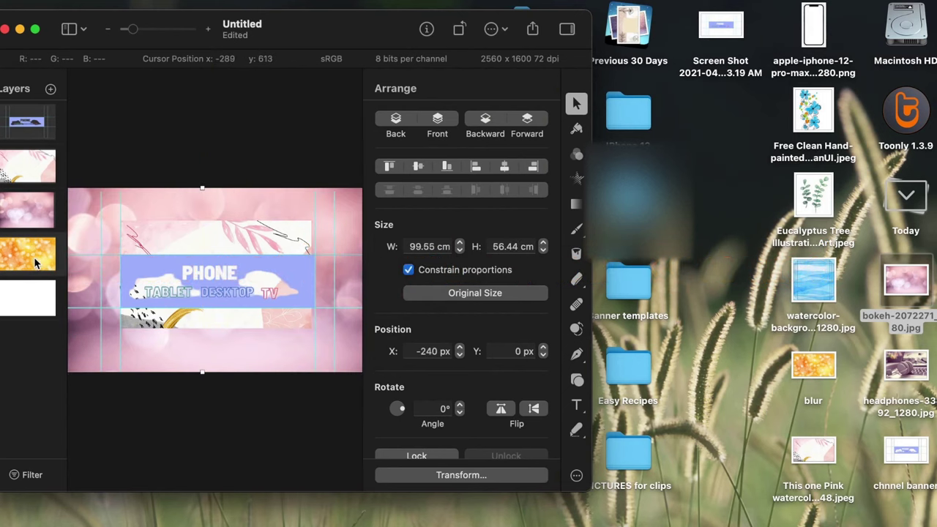
{"action": "key", "text": "Delete"}
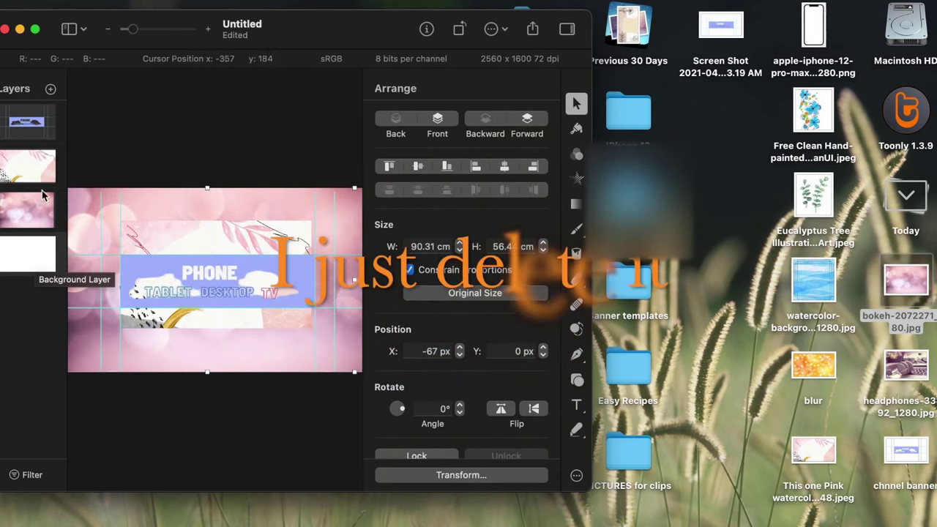
{"action": "left_click", "coordinate": [36, 30]}
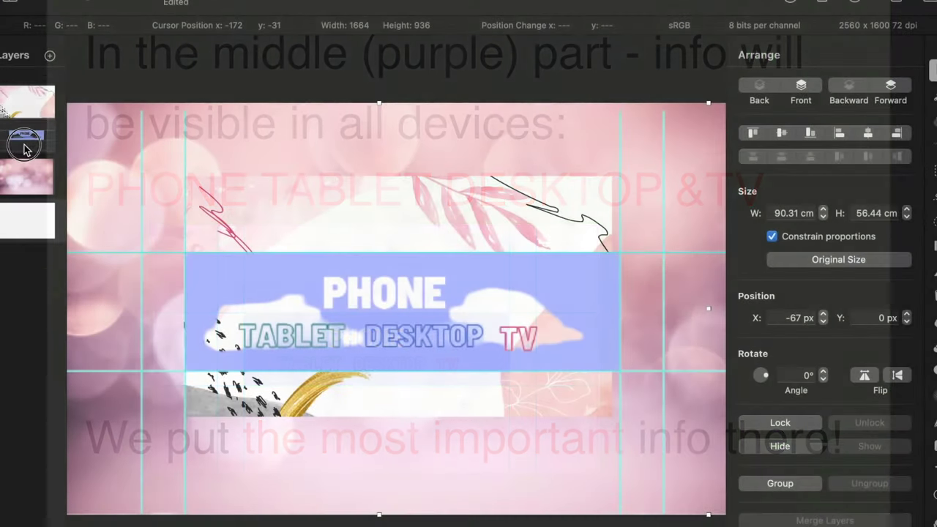
- Move the device guide layer beneath the watercolor layer and enlarge the watercolor image to about 60.02 × 33.75 cm between the inner vertical guides
{"action": "left_click_drag", "start_coordinate": [25, 136], "coordinate": [24, 141]}
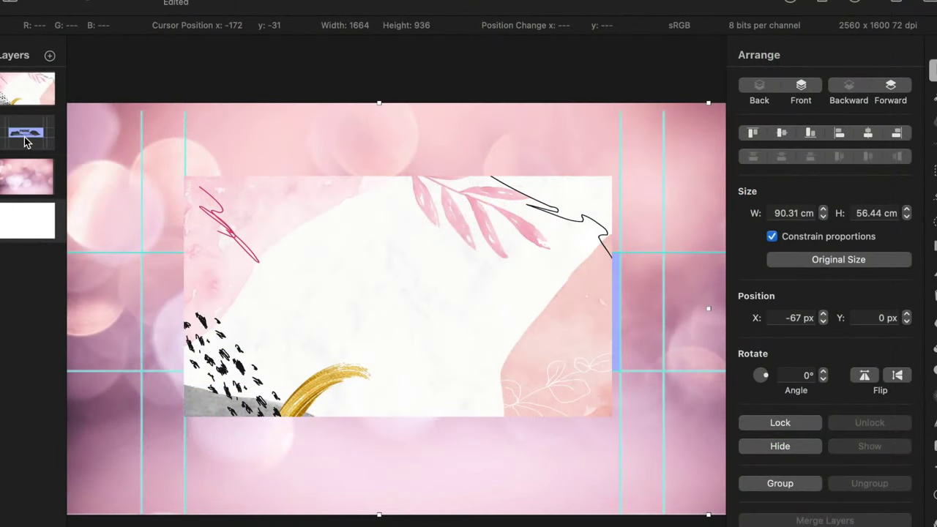
{"action": "mouse_move", "coordinate": [402, 272]}
{"action": "left_mouse_down"}
{"action": "mouse_move", "coordinate": [414, 274]}
{"action": "mouse_move", "coordinate": [403, 273]}
{"action": "left_mouse_up"}
{"action": "left_click_drag", "start_coordinate": [193, 176], "coordinate": [185, 170]}
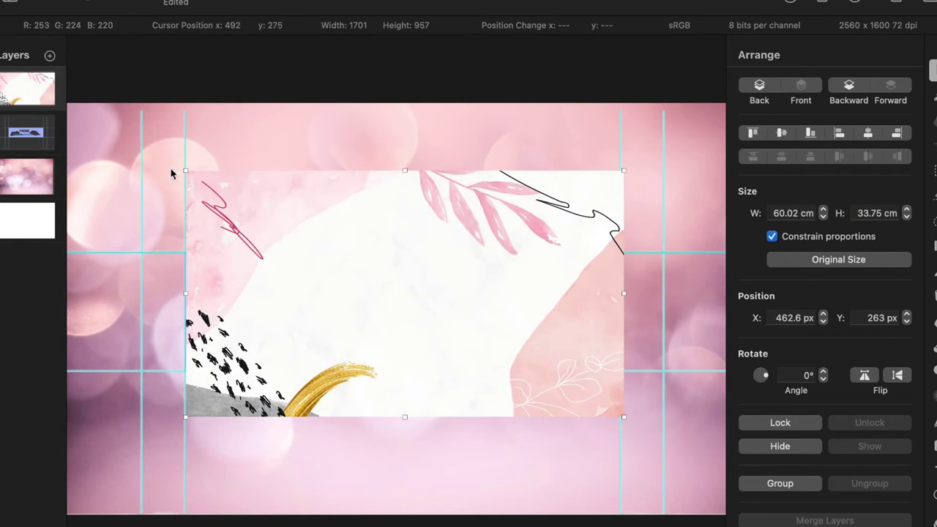
- Add a text box over the white middle of the watercolor image and widen it to about 1329 px
{"action": "left_click", "coordinate": [930, 471]}
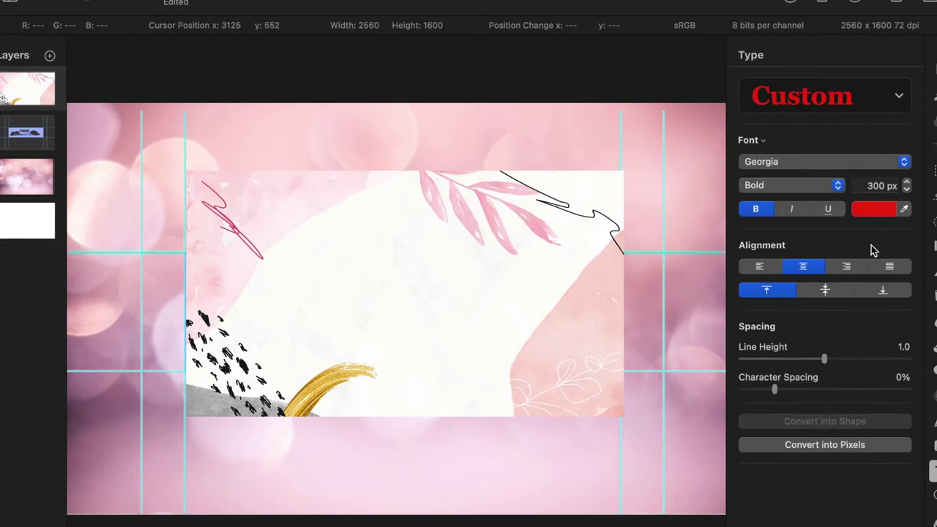
{"action": "left_click", "coordinate": [933, 471]}
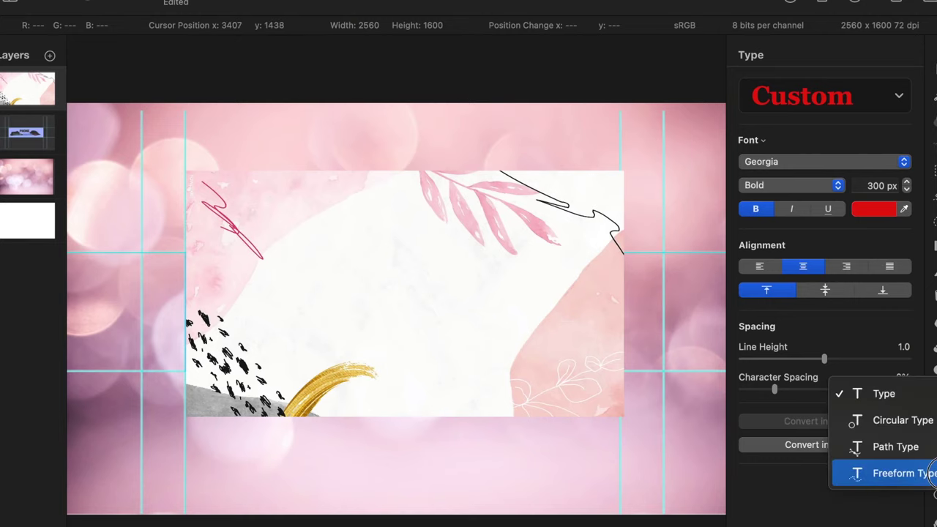
{"action": "left_click", "coordinate": [306, 251]}
{"action": "left_click", "coordinate": [339, 301]}
{"action": "left_click_drag", "start_coordinate": [429, 296], "coordinate": [590, 293]}
- Set the placeholder text's font to Apple Chancery and its color to the light red swatch
{"action": "left_click", "coordinate": [781, 164]}
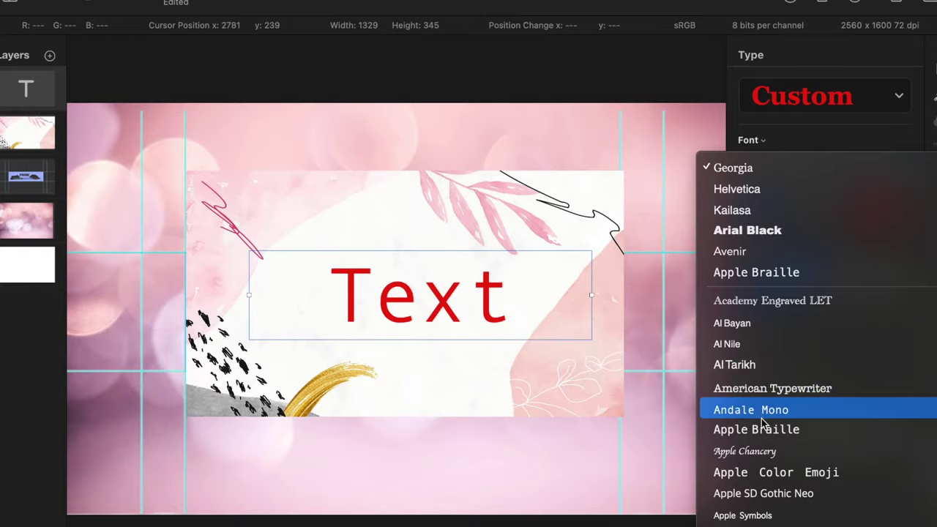
{"action": "left_click", "coordinate": [760, 452]}
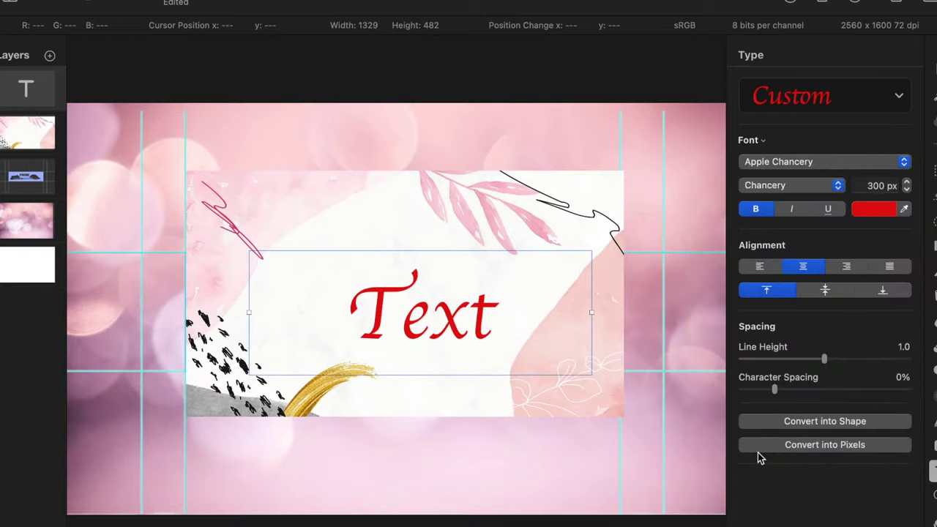
{"action": "left_click", "coordinate": [869, 211]}
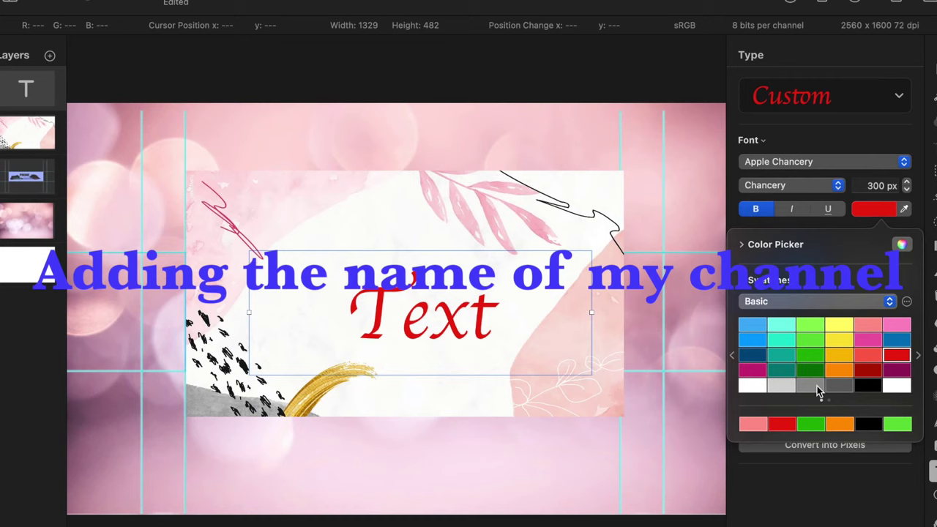
{"action": "left_click", "coordinate": [817, 388]}
{"action": "left_click", "coordinate": [846, 388]}
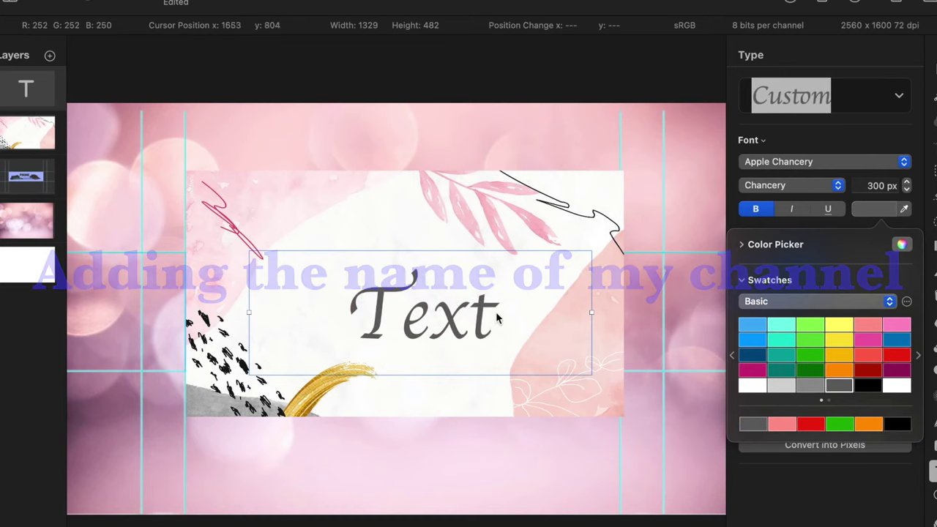
{"action": "left_click", "coordinate": [842, 370]}
{"action": "left_click", "coordinate": [868, 357]}
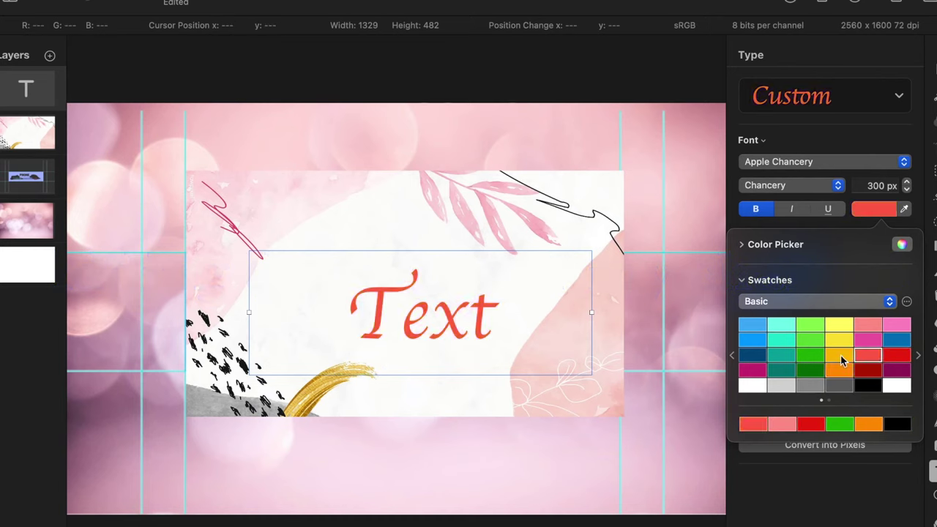
- Replace the placeholder text with the channel name "Short Tutorials"
{"action": "left_click", "coordinate": [491, 320]}
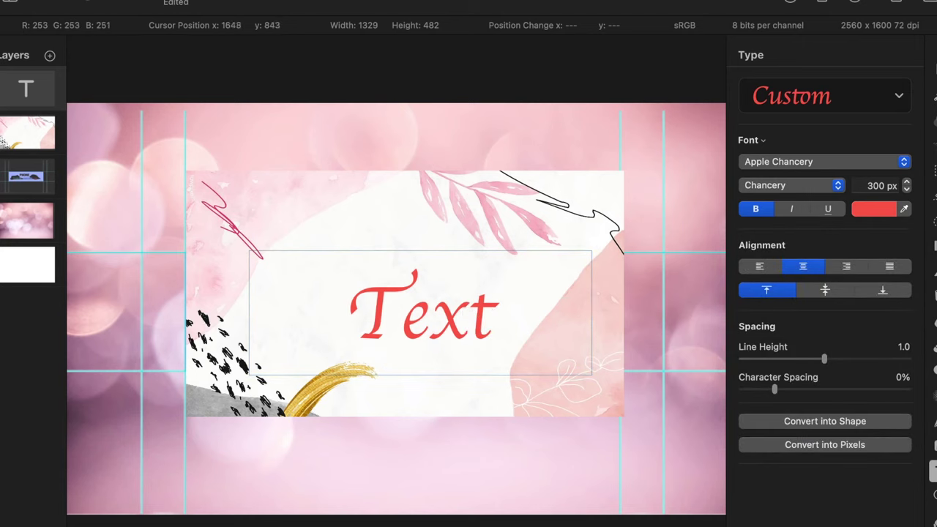
{"action": "key", "text": "BackSpace"}
{"action": "key", "text": "BackSpace"}
{"action": "key", "text": "BackSpace"}
{"action": "key", "text": "BackSpace"}
{"action": "type", "text": "Short T"}
{"action": "type", "text": "utorials"}
- Set the font size of the channel name text to 200 px
{"action": "left_click", "coordinate": [877, 185]}
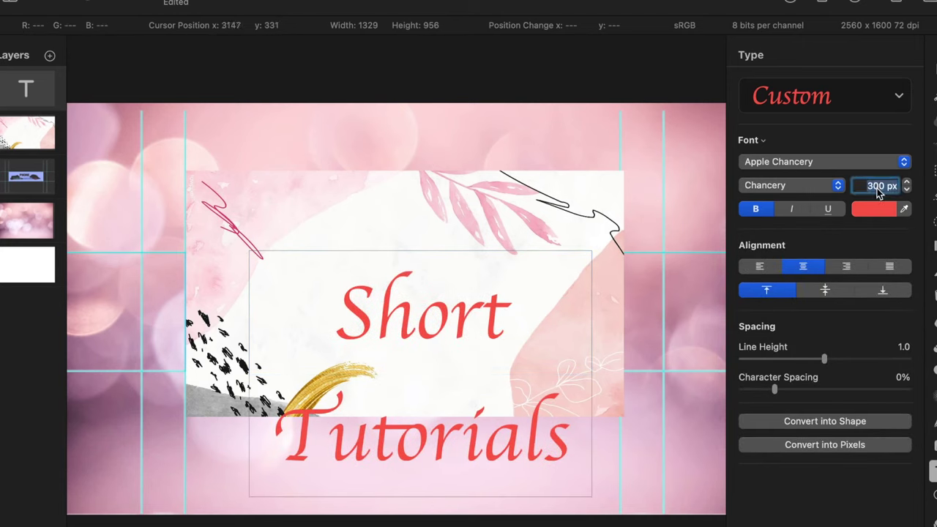
{"action": "left_click", "coordinate": [485, 426]}
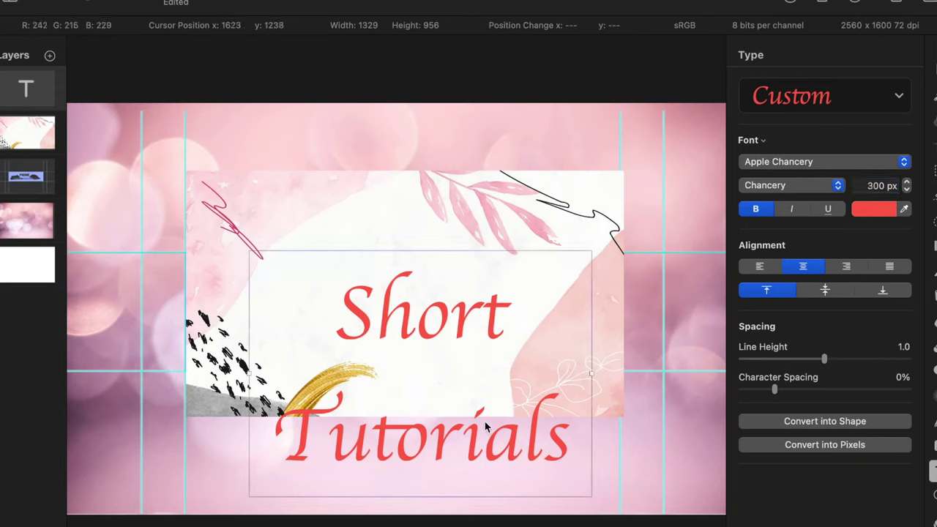
{"action": "left_click", "coordinate": [863, 183]}
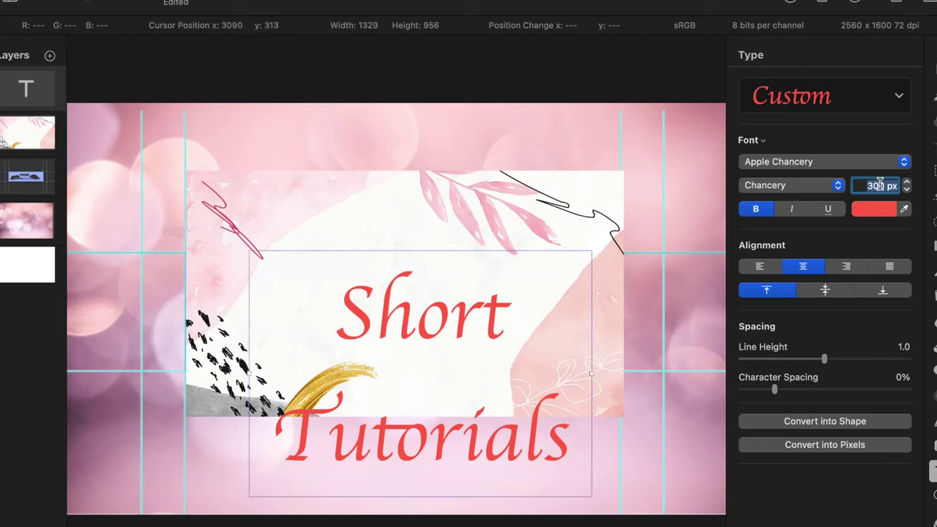
{"action": "type", "text": "200"}
{"action": "key", "text": "Return"}
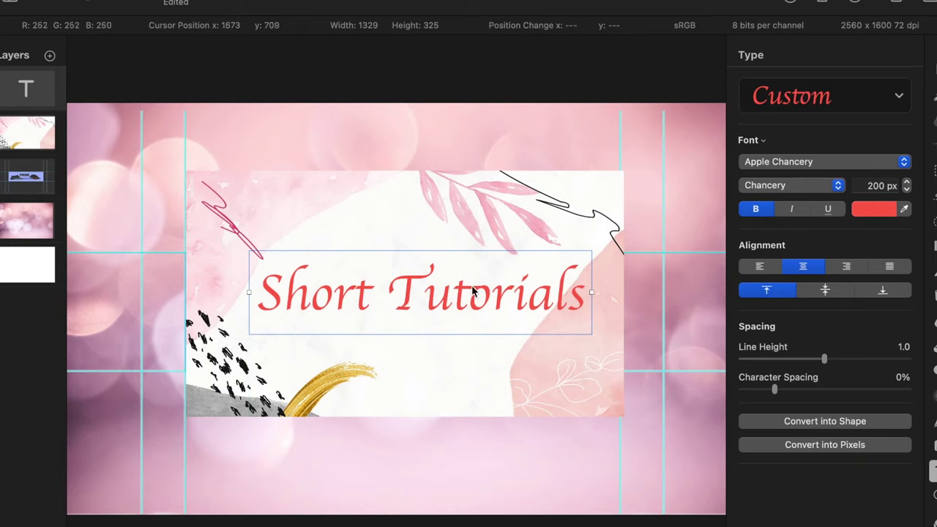
- Move the channel name text box so its left edge meets the left inner vertical guide
{"action": "left_click", "coordinate": [932, 473]}
{"action": "left_click", "coordinate": [327, 283]}
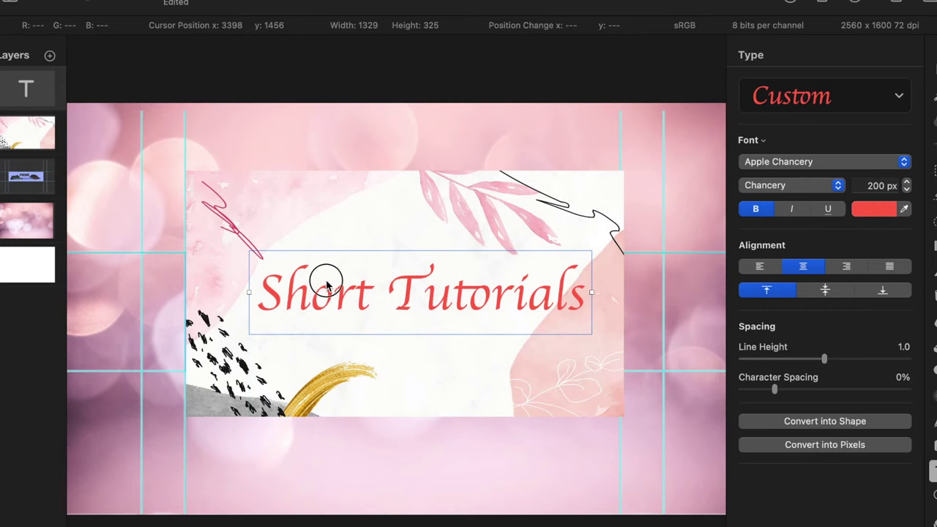
{"action": "left_click_drag", "start_coordinate": [382, 293], "coordinate": [317, 286]}
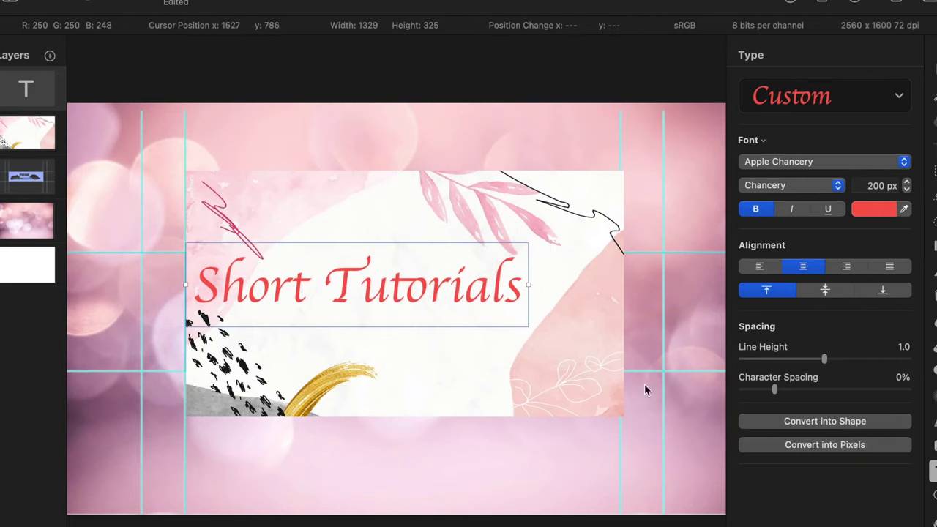
- Add a second text box beneath the channel name, widened to about 879 px and colored with the bright blue swatch
{"action": "left_click", "coordinate": [932, 472]}
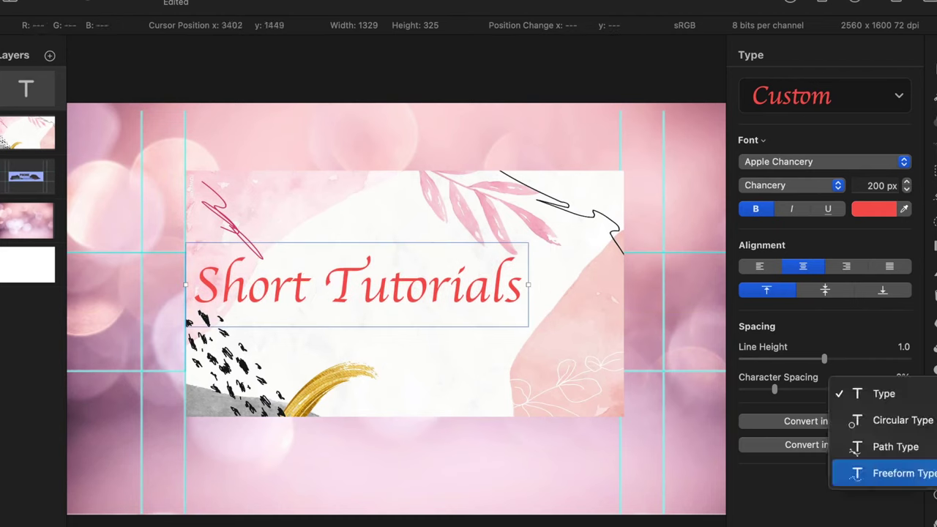
{"action": "left_click", "coordinate": [924, 392]}
{"action": "left_click", "coordinate": [435, 359]}
{"action": "left_click", "coordinate": [415, 333]}
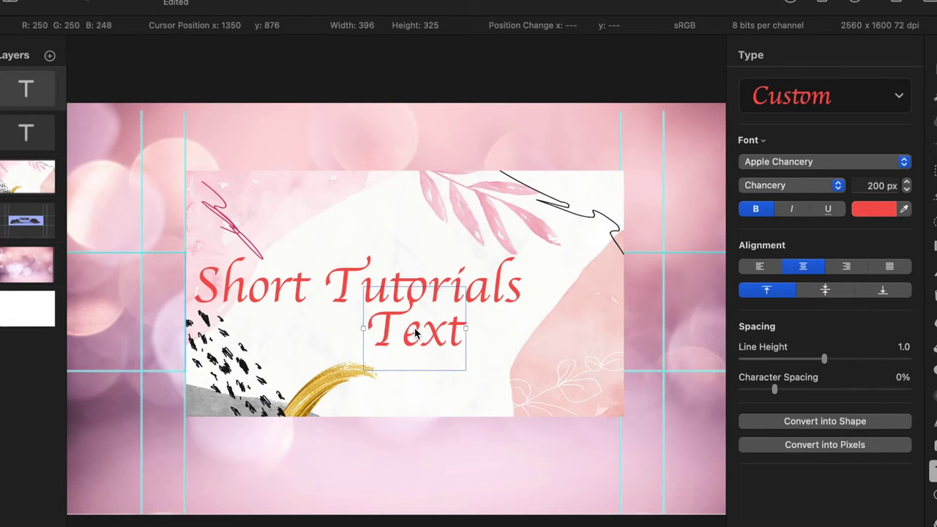
{"action": "left_click_drag", "start_coordinate": [464, 329], "coordinate": [590, 329]}
{"action": "left_click", "coordinate": [875, 210]}
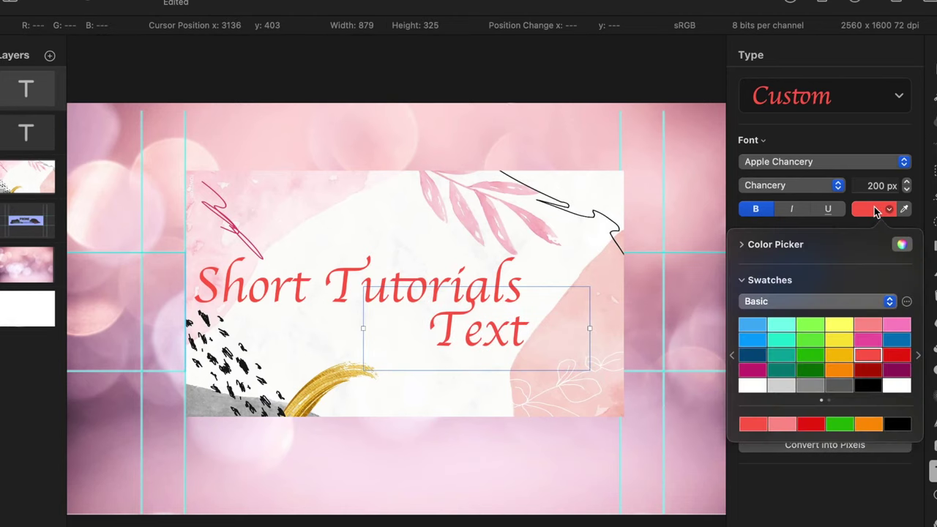
{"action": "left_click", "coordinate": [753, 340]}
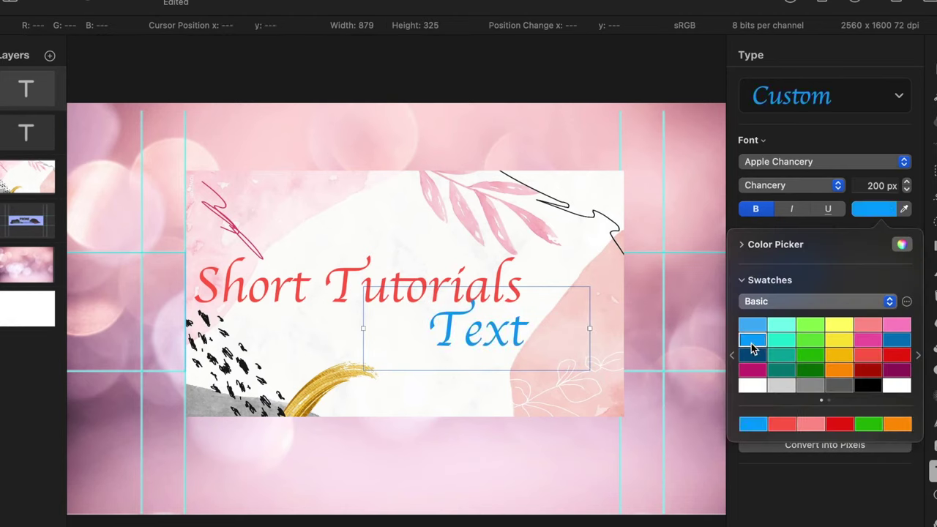
- Replace the blue placeholder text with the creator's full name and fit it on one line beneath the channel name
{"action": "double_click", "coordinate": [529, 341]}
{"action": "type", "text": "Eva Riazati"}
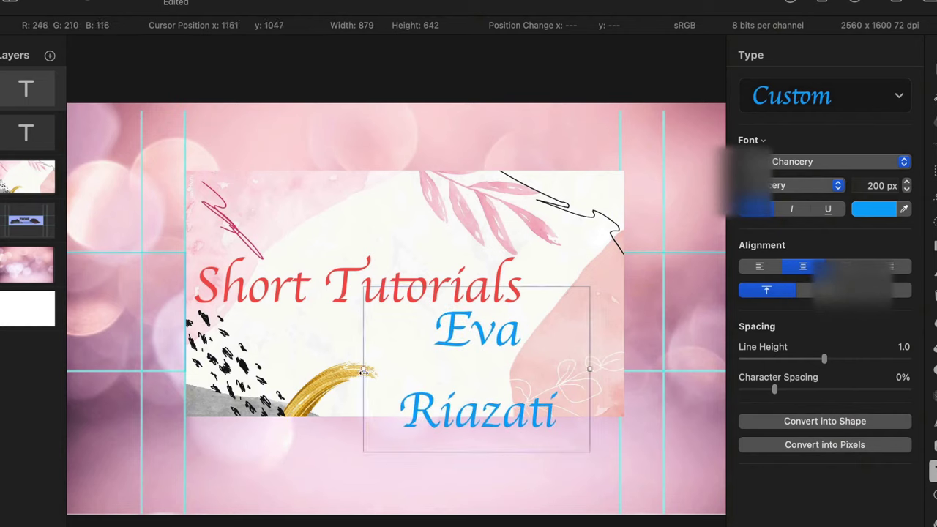
{"action": "left_click_drag", "start_coordinate": [364, 373], "coordinate": [345, 330]}
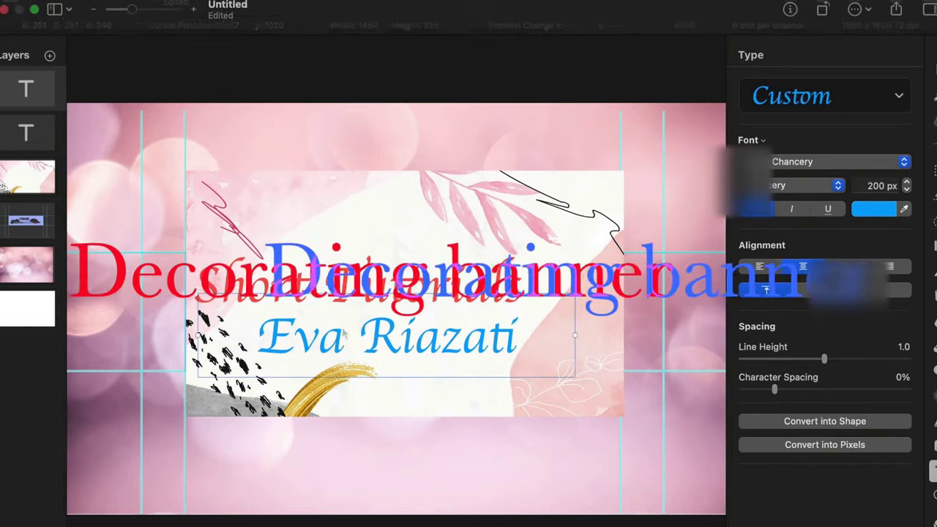
- Place the iPhone 12 Pro Max image from the desktop on the banner, about 18.31 × 37.14 cm, over the right ends of the text lines
{"action": "left_click", "coordinate": [36, 16]}
{"action": "left_click_drag", "start_coordinate": [813, 36], "coordinate": [333, 240]}
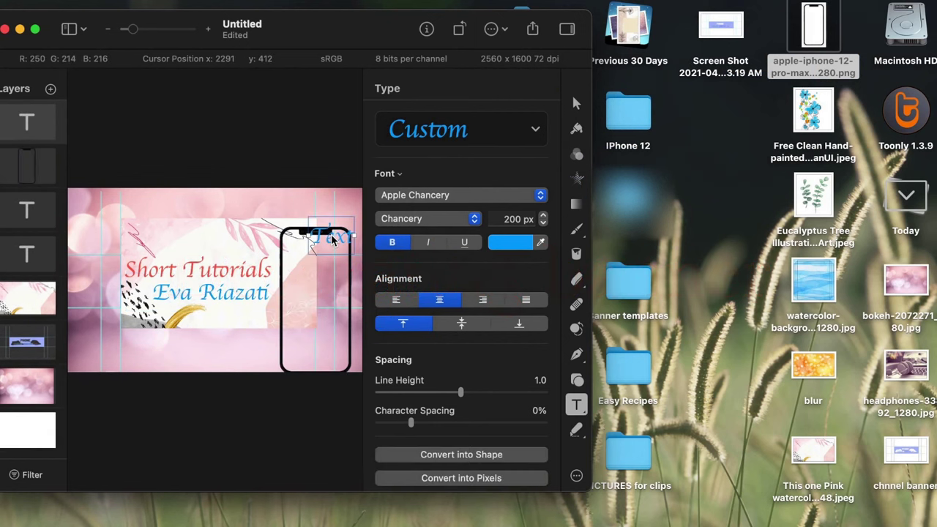
{"action": "key", "text": "Escape"}
{"action": "left_click", "coordinate": [576, 103]}
{"action": "left_click_drag", "start_coordinate": [358, 242], "coordinate": [256, 271]}
{"action": "left_click_drag", "start_coordinate": [251, 311], "coordinate": [294, 308]}
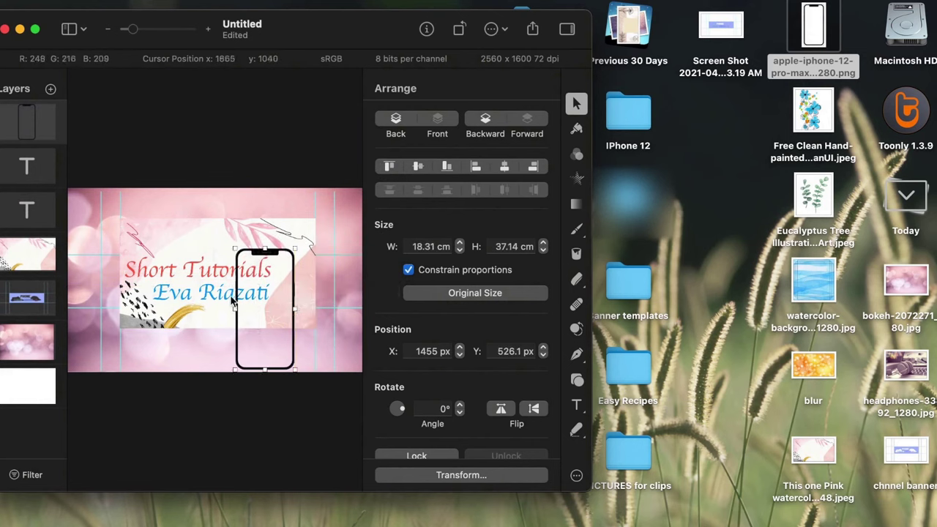
- Try to retype the creator's first name in the blue text line beneath the channel name
{"action": "left_click", "coordinate": [576, 404]}
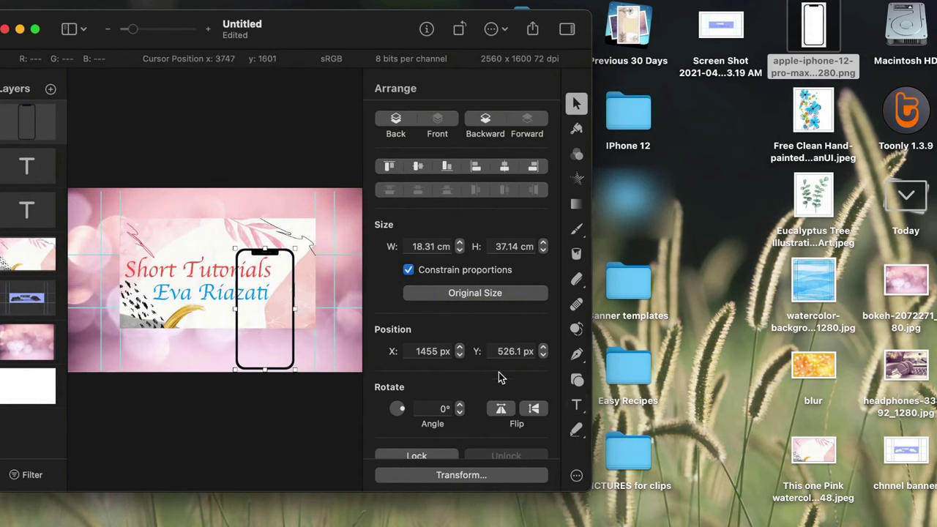
{"action": "left_click", "coordinate": [577, 405]}
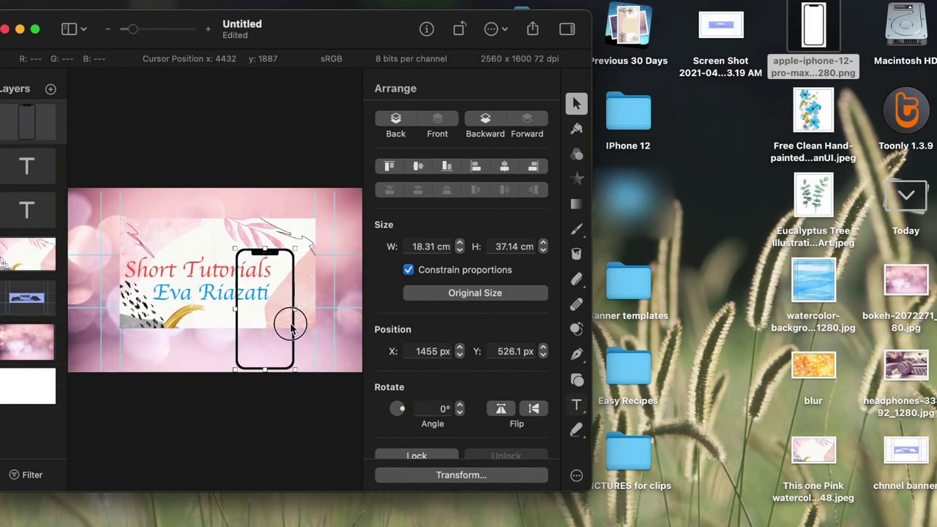
{"action": "left_click", "coordinate": [578, 406]}
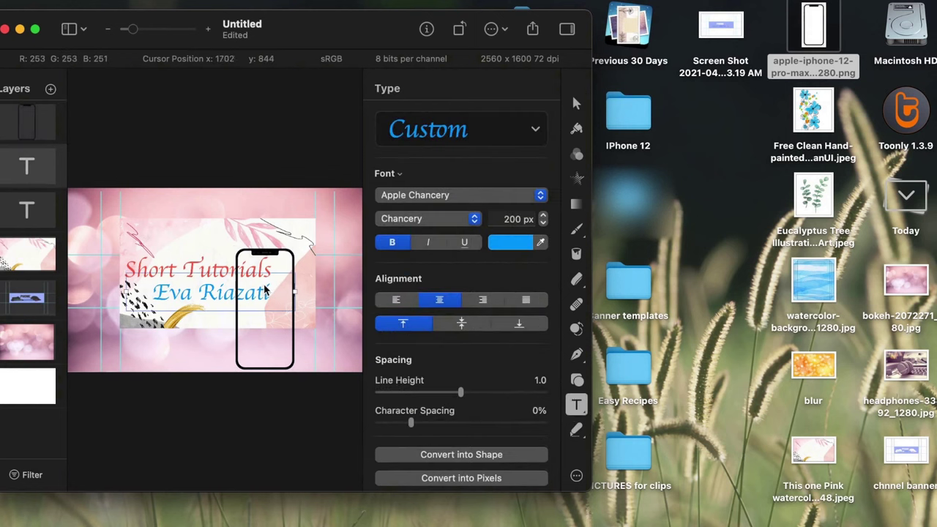
{"action": "left_click", "coordinate": [573, 403]}
{"action": "left_click", "coordinate": [496, 445]}
{"action": "left_click", "coordinate": [264, 284]}
{"action": "type", "text": "Eva"}
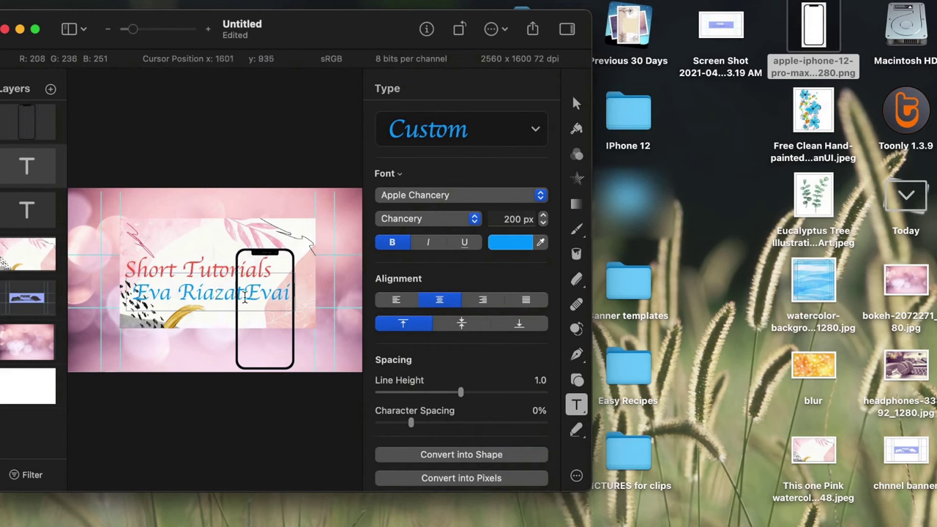
- Delete the blue name text and move the phone outline, reduced in size, over the start of the channel name
{"action": "double_click", "coordinate": [220, 296]}
{"action": "key", "text": "BackSpace"}
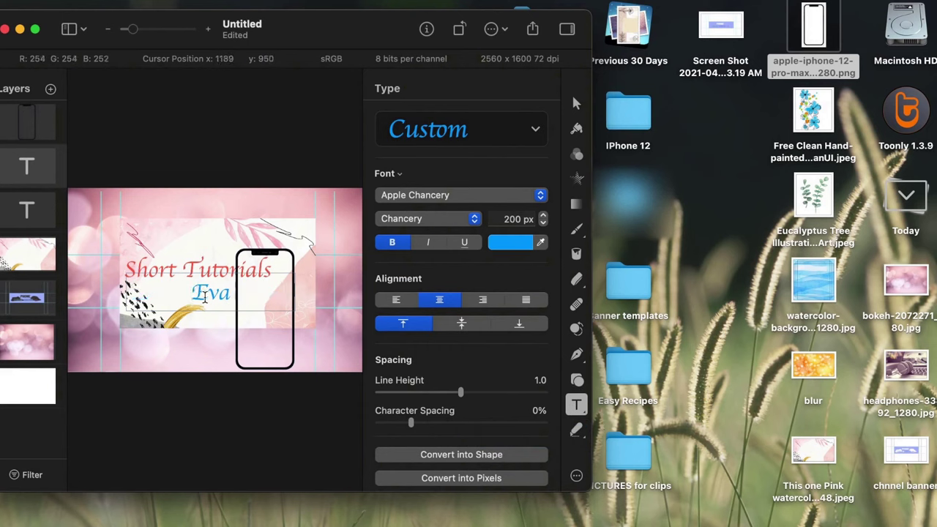
{"action": "double_click", "coordinate": [214, 295]}
{"action": "key", "text": "BackSpace"}
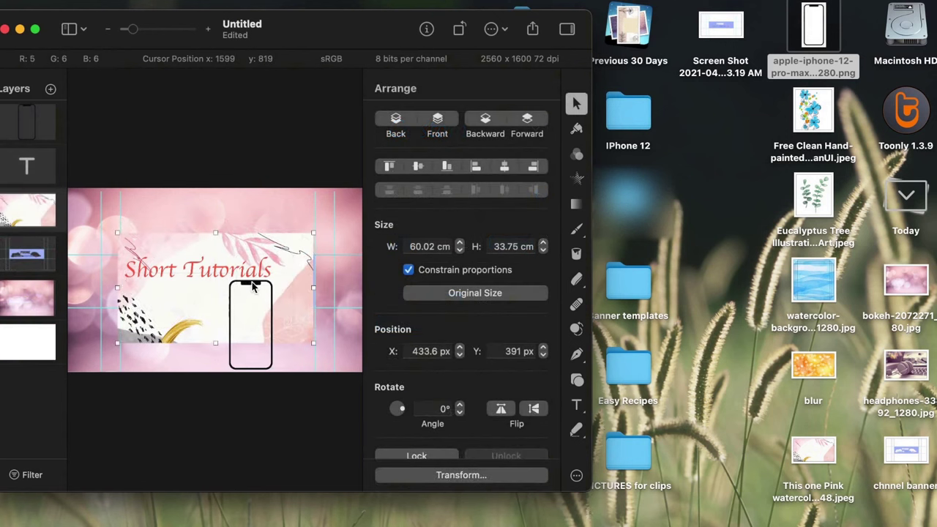
{"action": "left_click_drag", "start_coordinate": [253, 287], "coordinate": [139, 256]}
- Add a new blue text line with the creator's full name beneath the channel name
{"action": "left_click", "coordinate": [576, 405]}
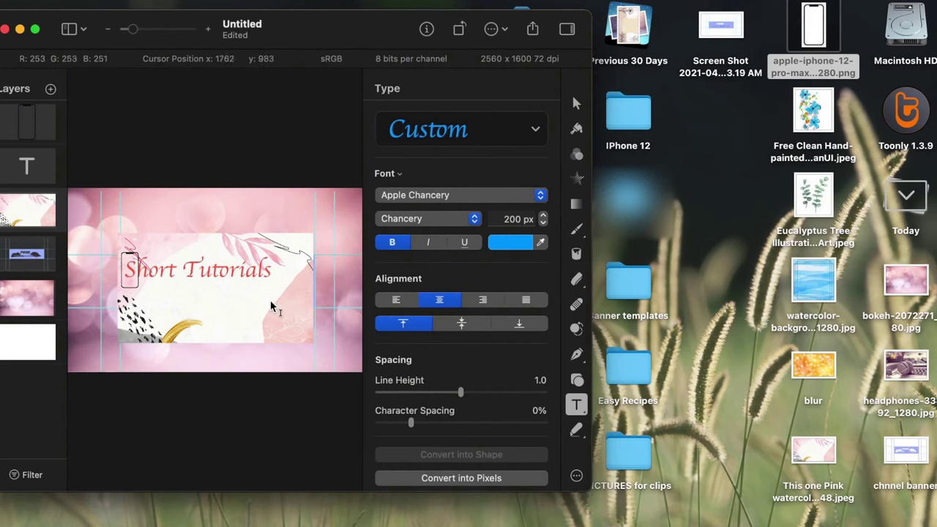
{"action": "left_click", "coordinate": [195, 293]}
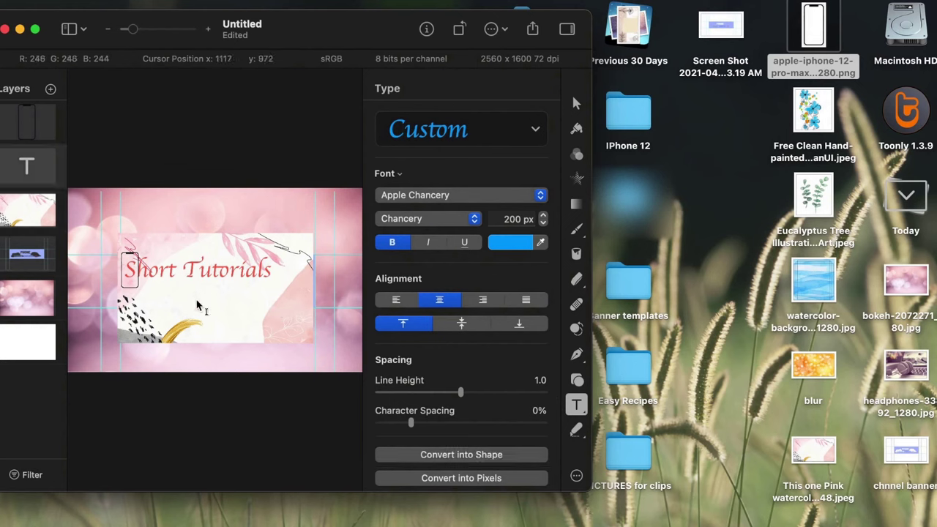
{"action": "left_click", "coordinate": [197, 306]}
{"action": "type", "text": "E"}
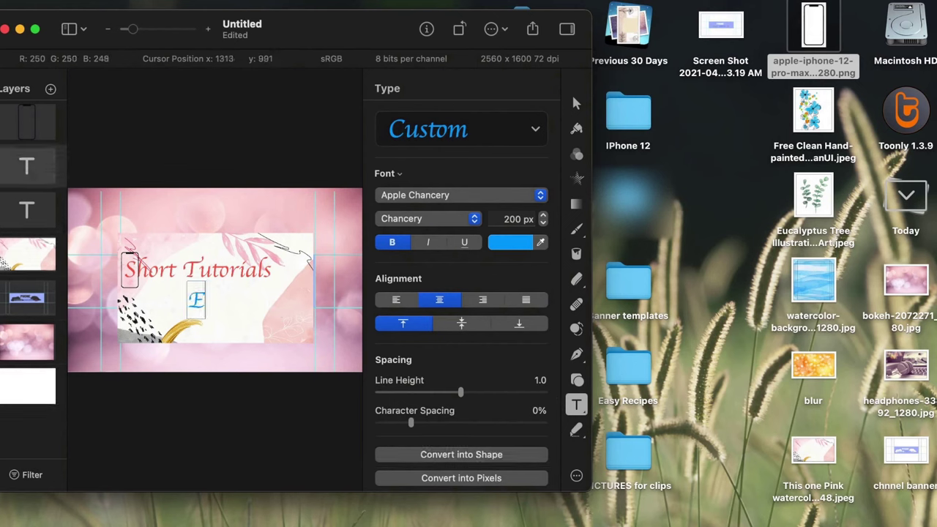
{"action": "type", "text": "va Riazati"}
{"action": "key", "text": "Escape"}
- Set the font size of the creator's name text to 160 px
{"action": "left_click", "coordinate": [580, 406]}
{"action": "left_click", "coordinate": [504, 216]}
{"action": "key", "text": "BackSpace"}
{"action": "type", "text": "160"}
{"action": "key", "text": "Return"}
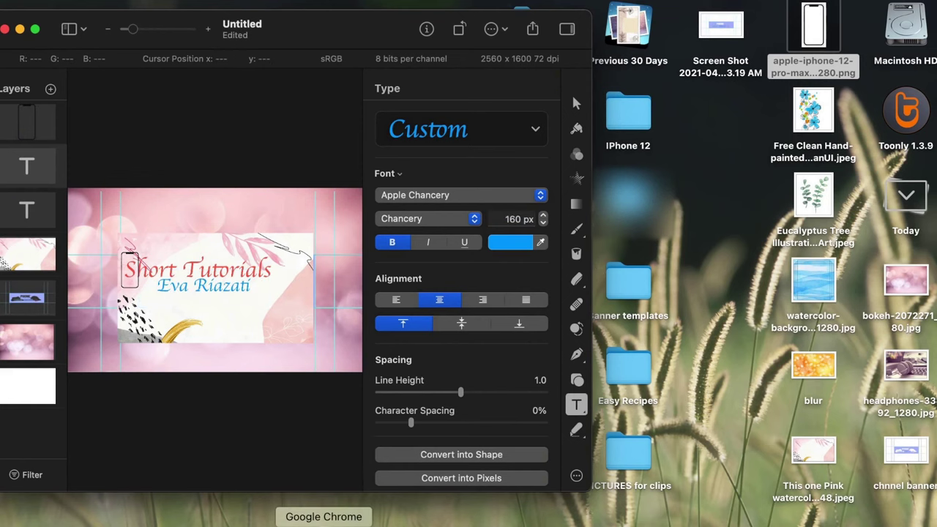
- Switch to Google Chrome, search Pixabay for "drawing pot" and open the drink icons illustration with the coffee cup
{"action": "left_click", "coordinate": [328, 522]}
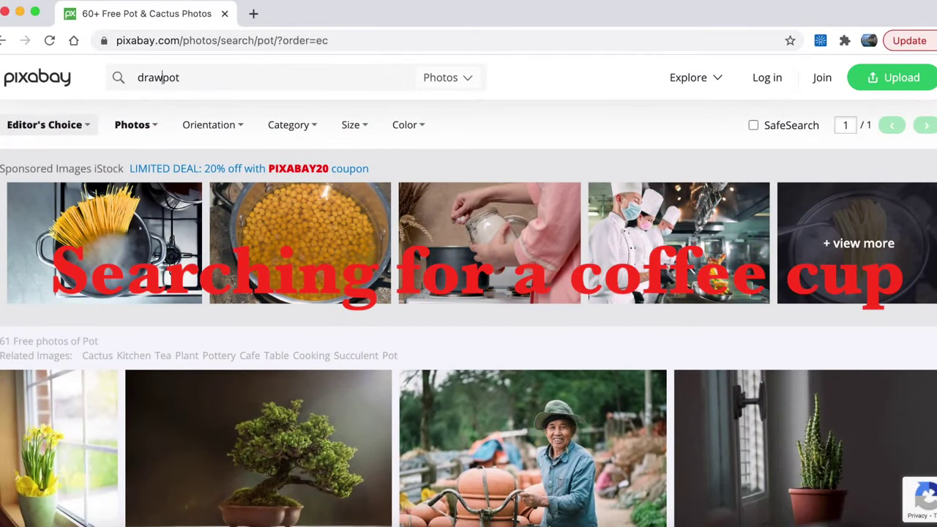
{"action": "key", "text": "Return"}
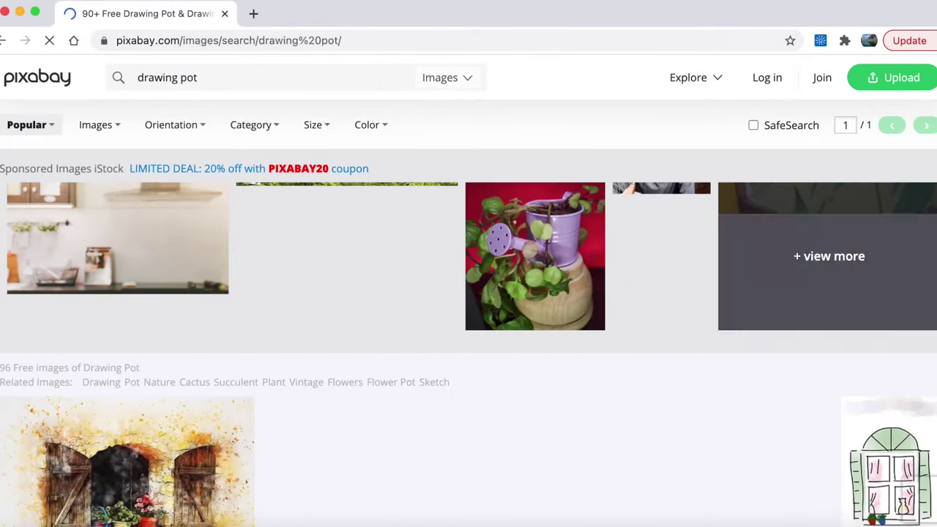
{"action": "scroll", "coordinate": [580, 83], "scroll_direction": "down", "scroll_amount": 1}
{"action": "scroll", "coordinate": [468, 293], "scroll_direction": "down", "scroll_amount": 6}
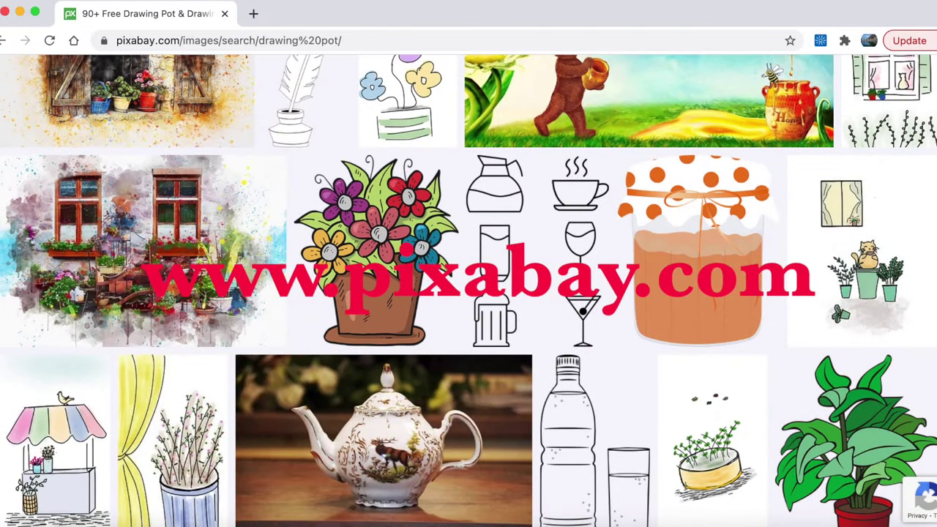
{"action": "scroll", "coordinate": [746, 415], "scroll_direction": "down", "scroll_amount": 10}
{"action": "scroll", "coordinate": [747, 415], "scroll_direction": "up", "scroll_amount": 10}
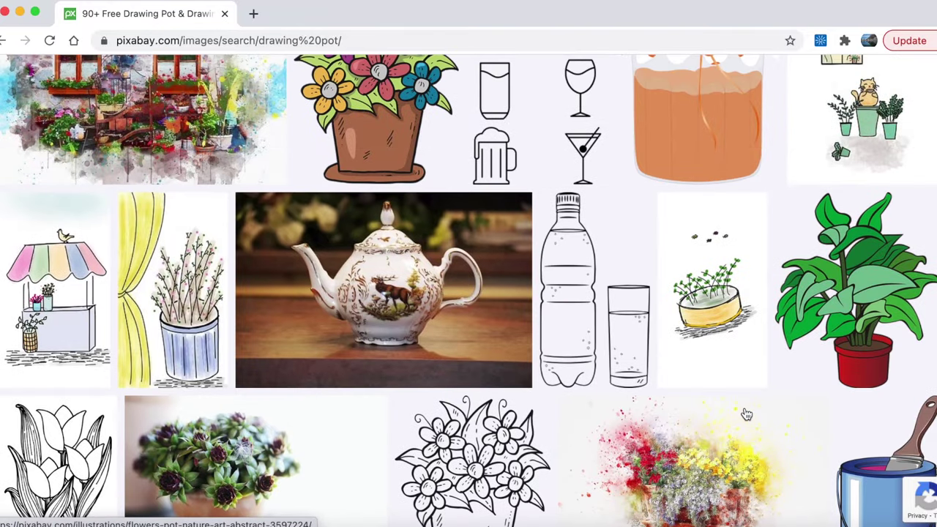
{"action": "scroll", "coordinate": [747, 415], "scroll_direction": "up", "scroll_amount": 2}
{"action": "left_click", "coordinate": [550, 251]}
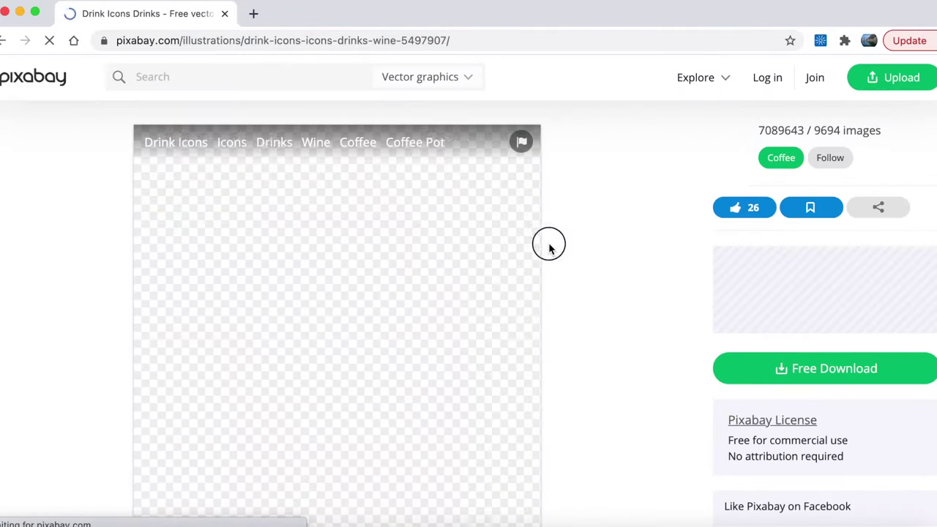
- Download the drink icons illustration as a 953×1280 PNG, completing the robot check
{"action": "left_click", "coordinate": [815, 382]}
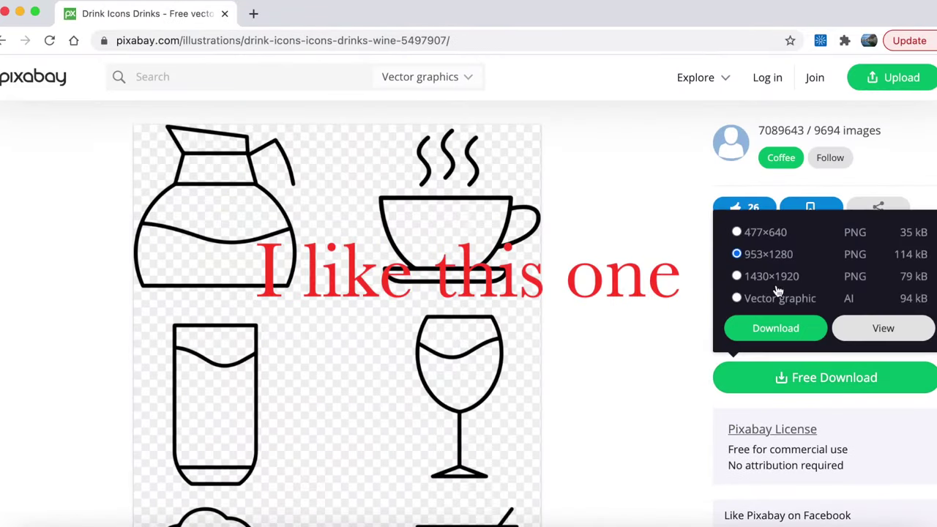
{"action": "left_click", "coordinate": [787, 329]}
{"action": "left_click", "coordinate": [371, 310]}
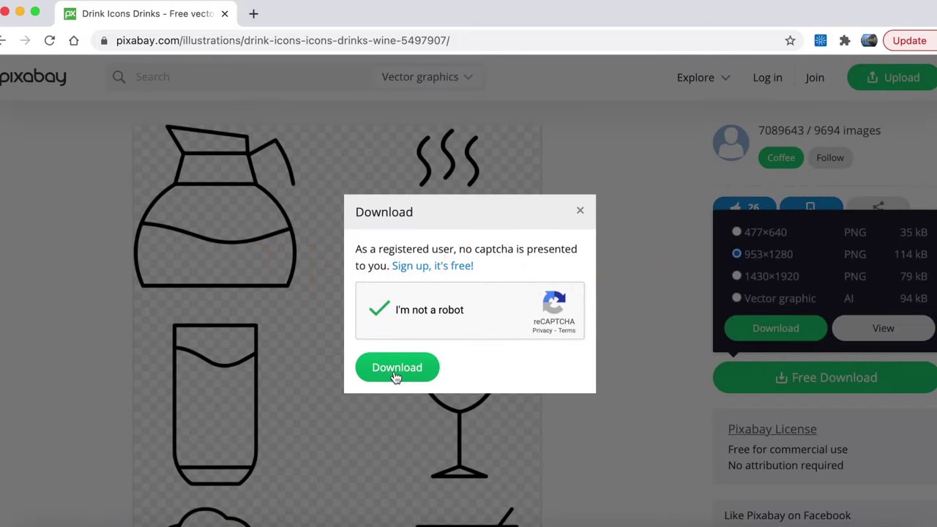
{"action": "left_click", "coordinate": [395, 370]}
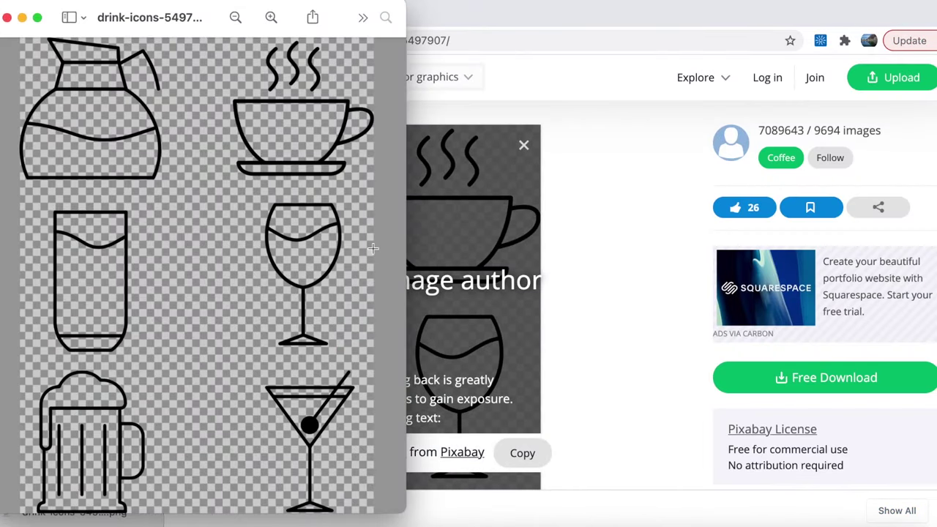
- Capture a screenshot of only the steaming coffee cup from the downloaded image and close the preview
{"action": "left_click_drag", "start_coordinate": [215, 41], "coordinate": [377, 191]}
{"action": "left_click", "coordinate": [6, 17]}
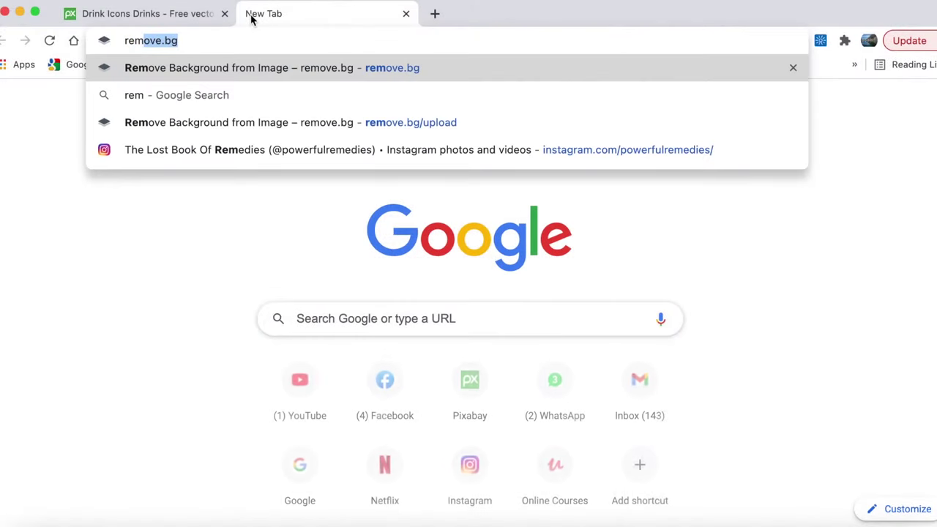
- Open remove.bg and upload the coffee cup screenshot from the desktop for background removal
{"action": "key", "text": "Return"}
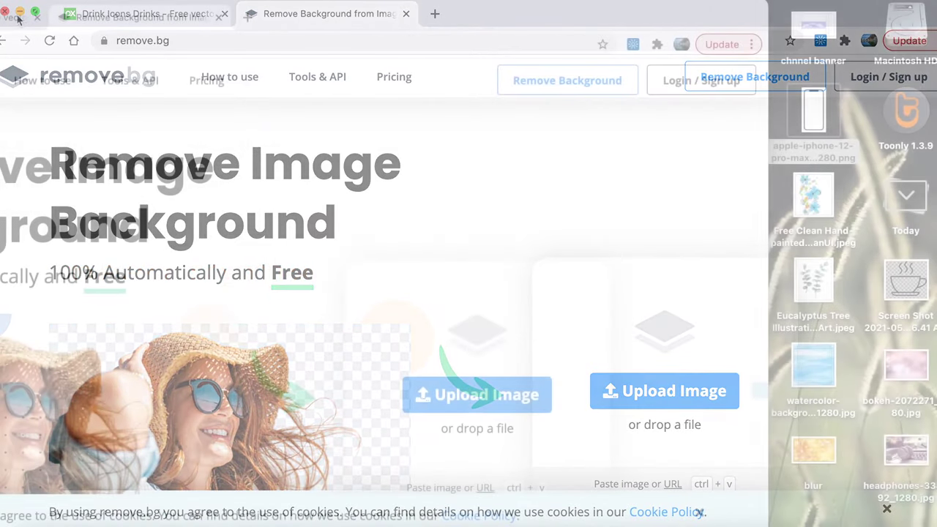
{"action": "left_click_drag", "start_coordinate": [905, 280], "coordinate": [476, 303]}
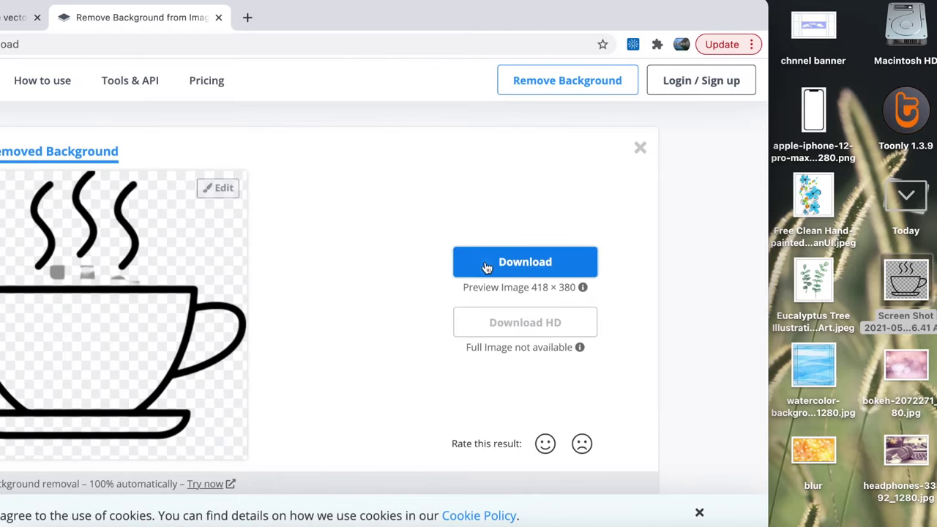
- Download the coffee cup image with its background removed, move it to the Desktop and close the preview
{"action": "left_click", "coordinate": [487, 265]}
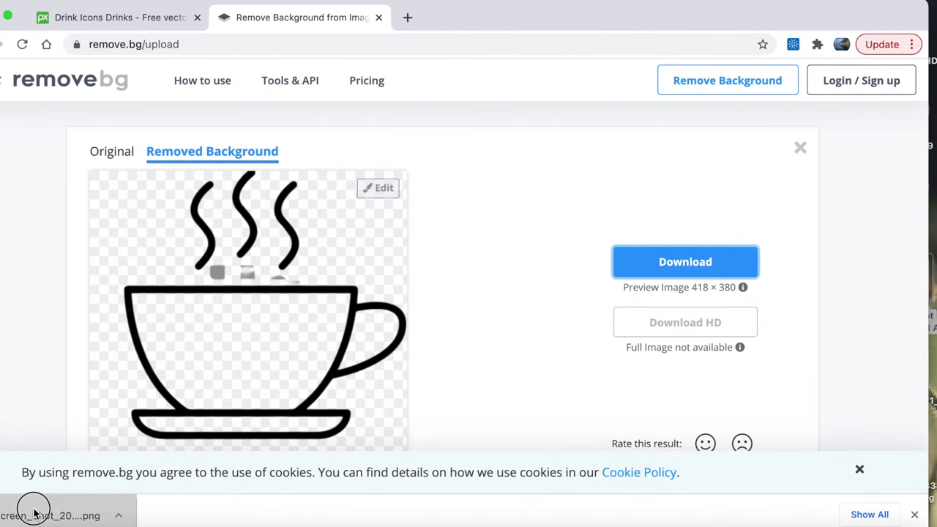
{"action": "left_click", "coordinate": [34, 514]}
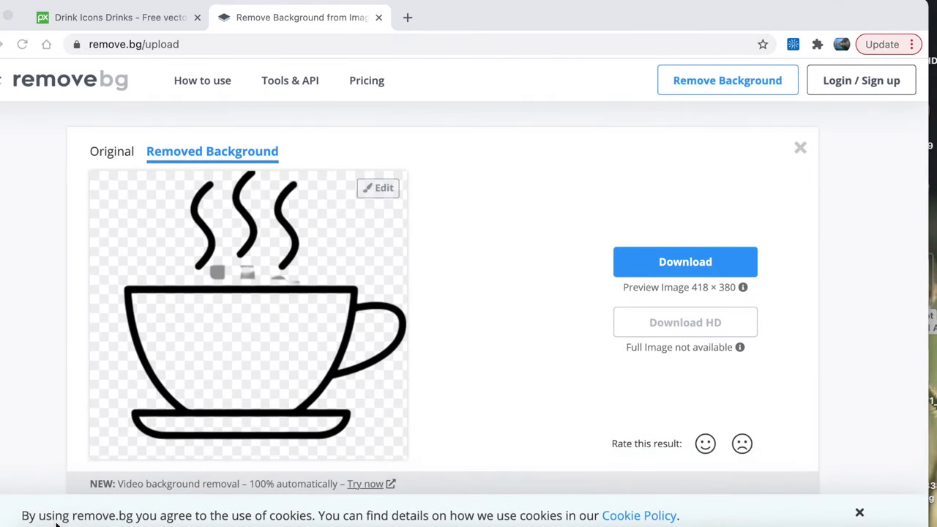
{"action": "left_click", "coordinate": [144, 21]}
{"action": "left_click", "coordinate": [418, 88]}
{"action": "left_click", "coordinate": [390, 201]}
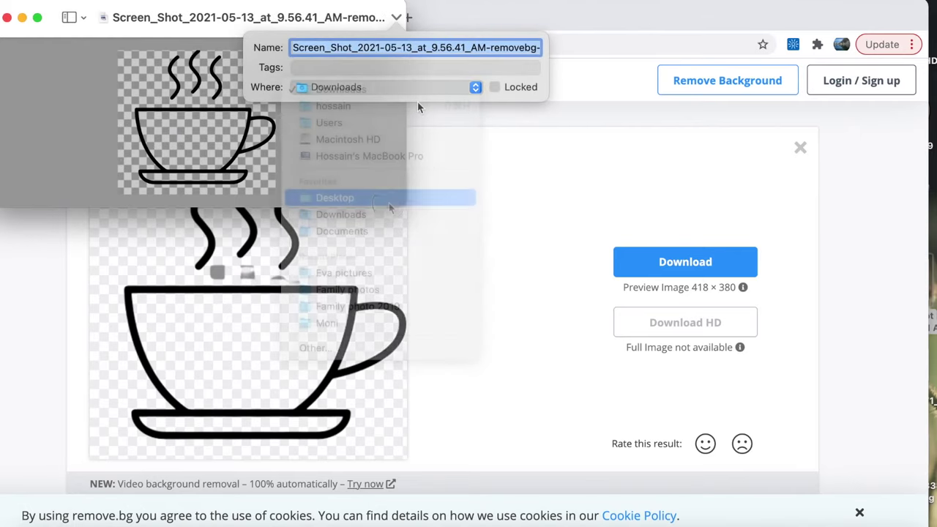
{"action": "left_click", "coordinate": [7, 17]}
{"action": "left_click", "coordinate": [0, 18]}
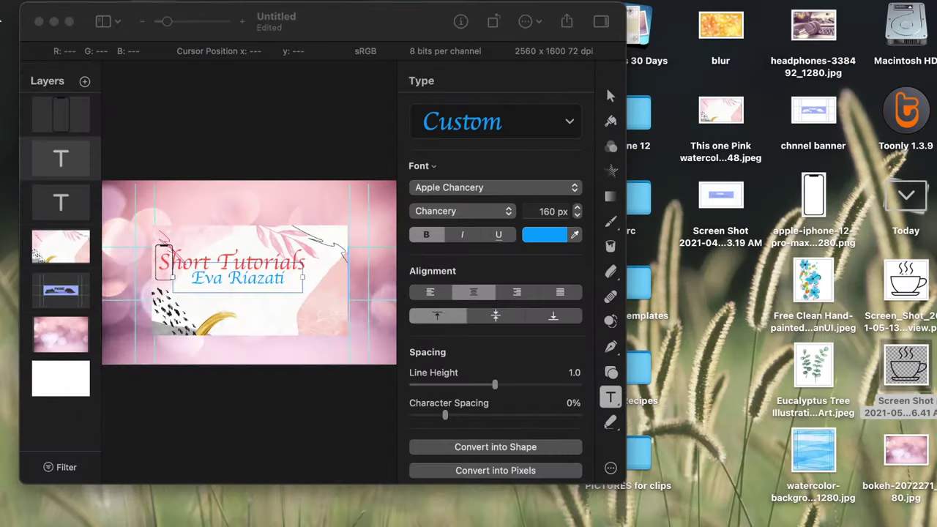
- Add the background-free coffee cup to the Pixelmator Pro banner, shift the creator's name left and place the shrunken cup beside it
{"action": "left_click_drag", "start_coordinate": [906, 287], "coordinate": [269, 290]}
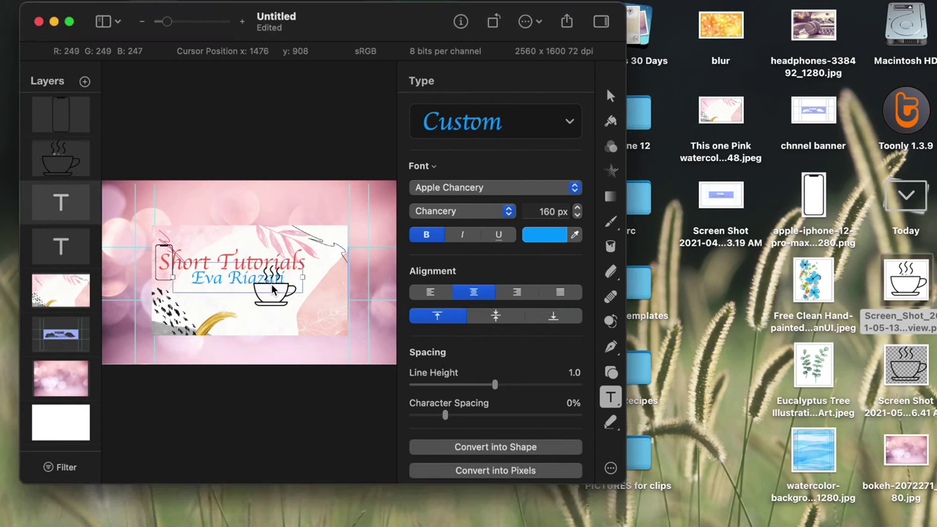
{"action": "key", "text": "v"}
{"action": "left_click_drag", "start_coordinate": [296, 306], "coordinate": [278, 285]}
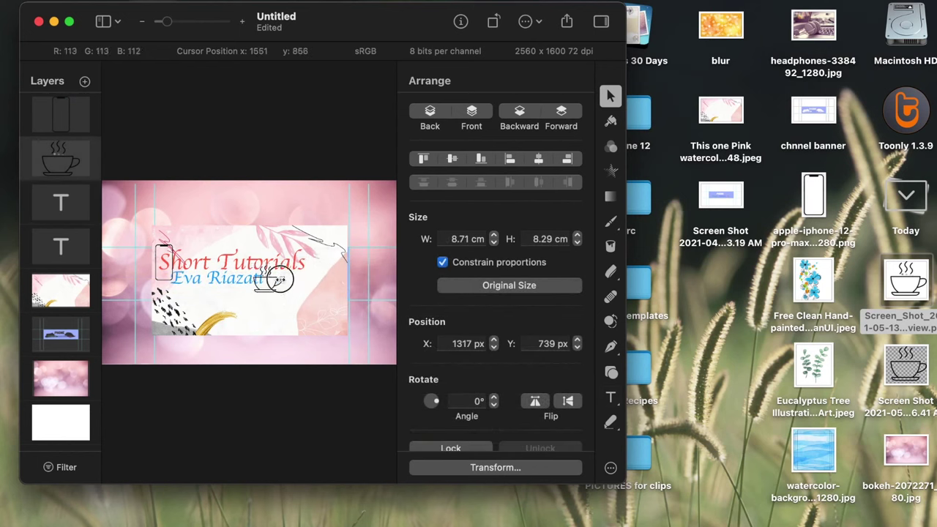
{"action": "left_click_drag", "start_coordinate": [274, 287], "coordinate": [280, 290]}
{"action": "left_click", "coordinate": [279, 297]}
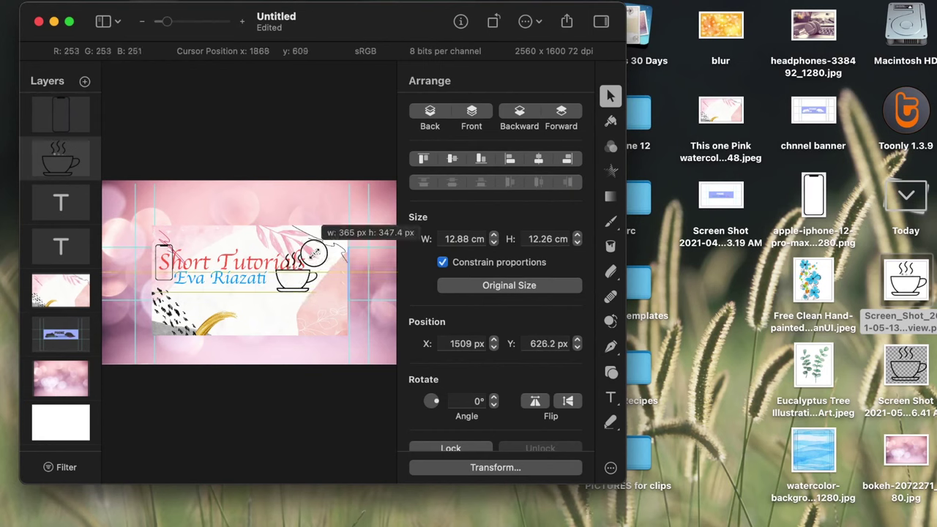
{"action": "left_click_drag", "start_coordinate": [314, 254], "coordinate": [300, 269]}
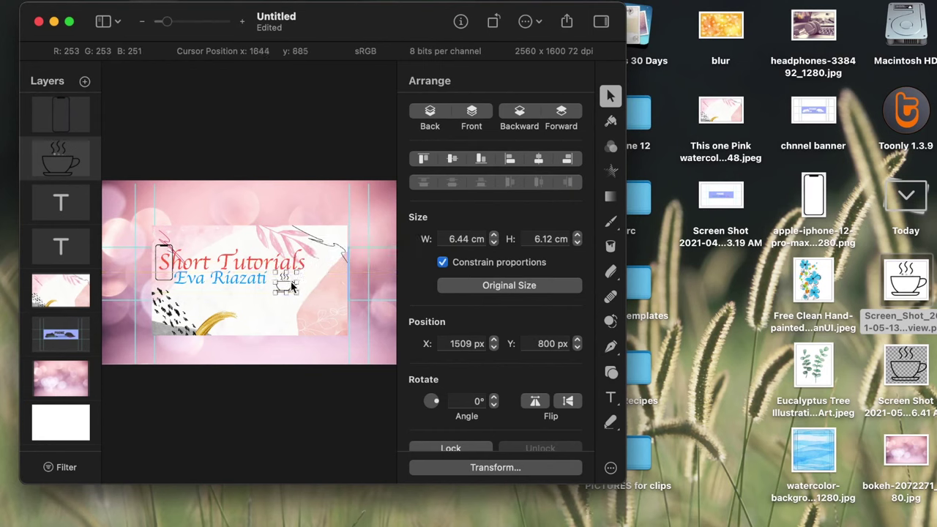
{"action": "left_click", "coordinate": [291, 287]}
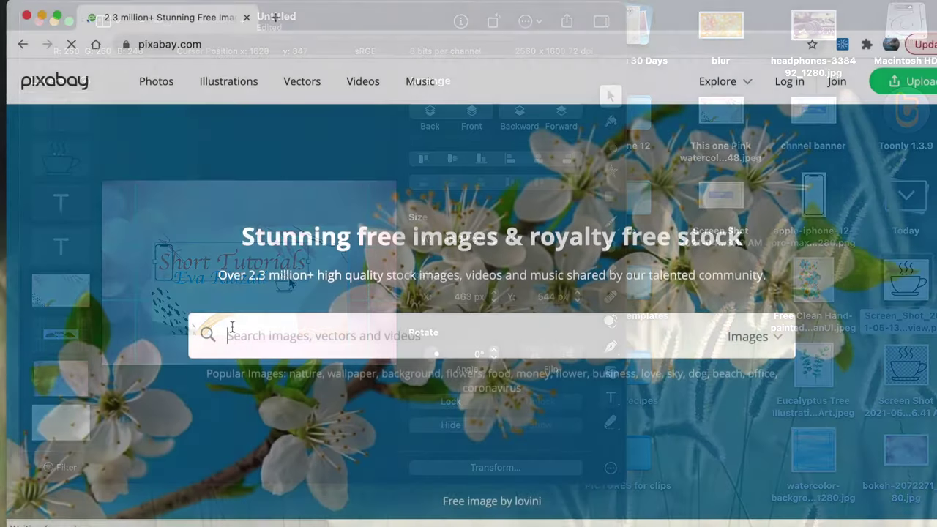
- Switch to Google Chrome, search Pixabay for "mac" and open the photo of the half-open MacBook seen from behind
{"action": "type", "text": "mac"}
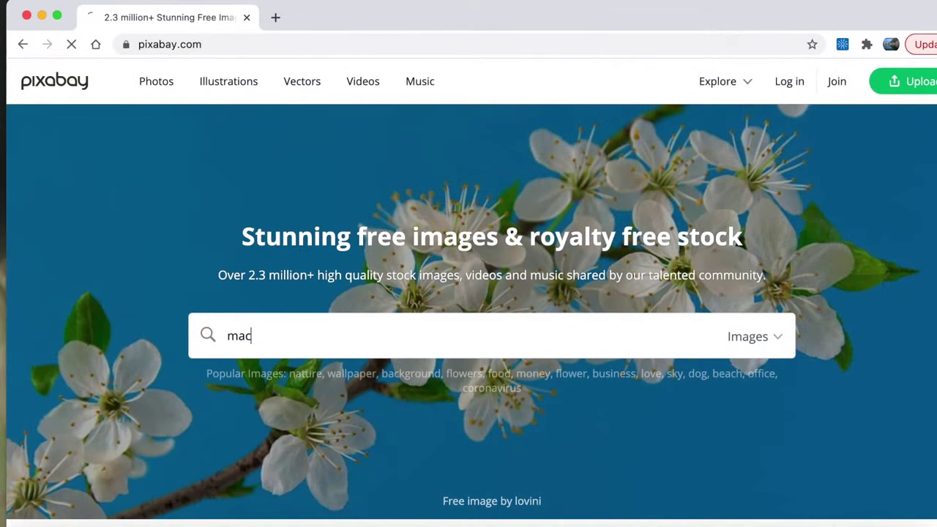
{"action": "key", "text": "Return"}
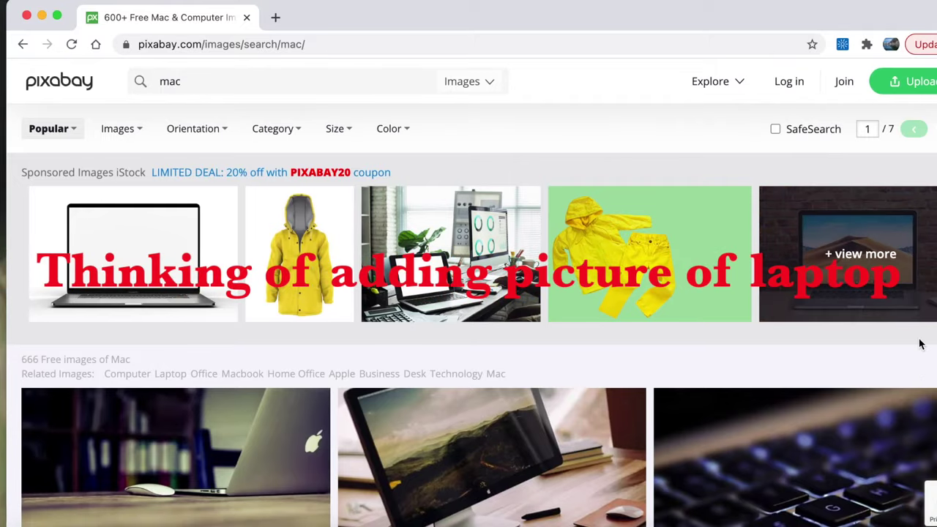
{"action": "scroll", "coordinate": [921, 344], "scroll_direction": "down", "scroll_amount": 10}
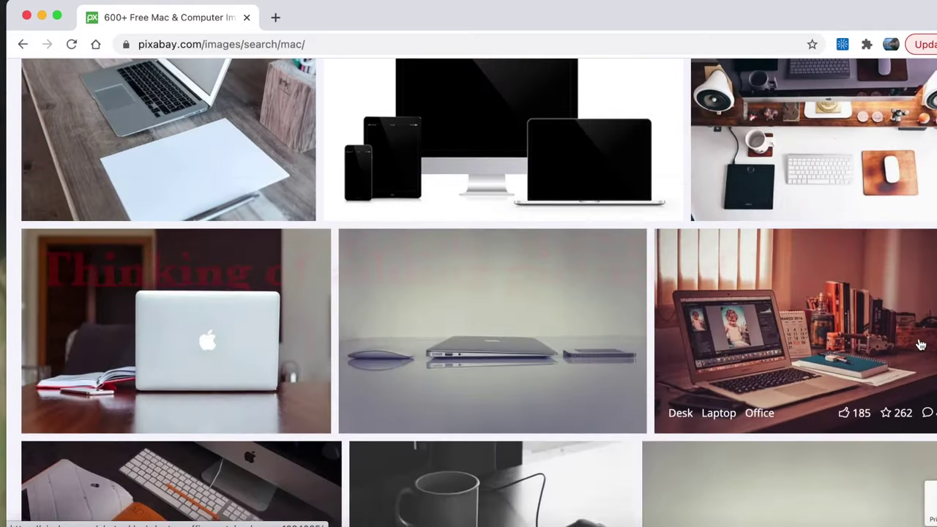
{"action": "scroll", "coordinate": [921, 344], "scroll_direction": "down", "scroll_amount": 2}
{"action": "scroll", "coordinate": [921, 345], "scroll_direction": "down", "scroll_amount": 8}
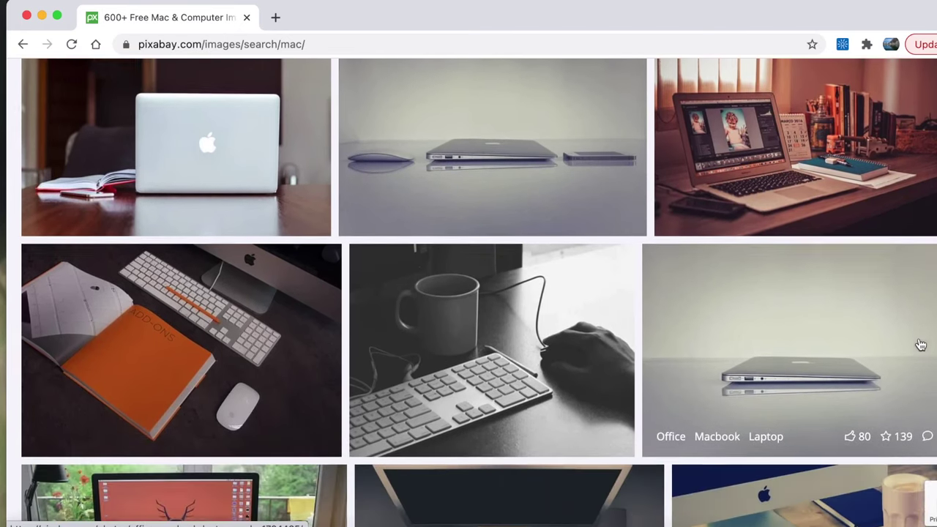
{"action": "scroll", "coordinate": [921, 345], "scroll_direction": "down", "scroll_amount": 6}
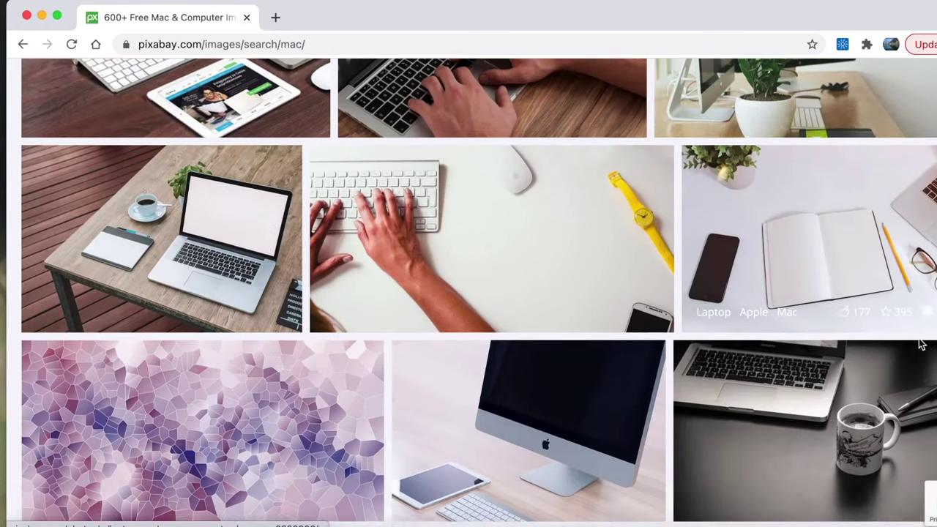
{"action": "scroll", "coordinate": [921, 345], "scroll_direction": "down", "scroll_amount": 10}
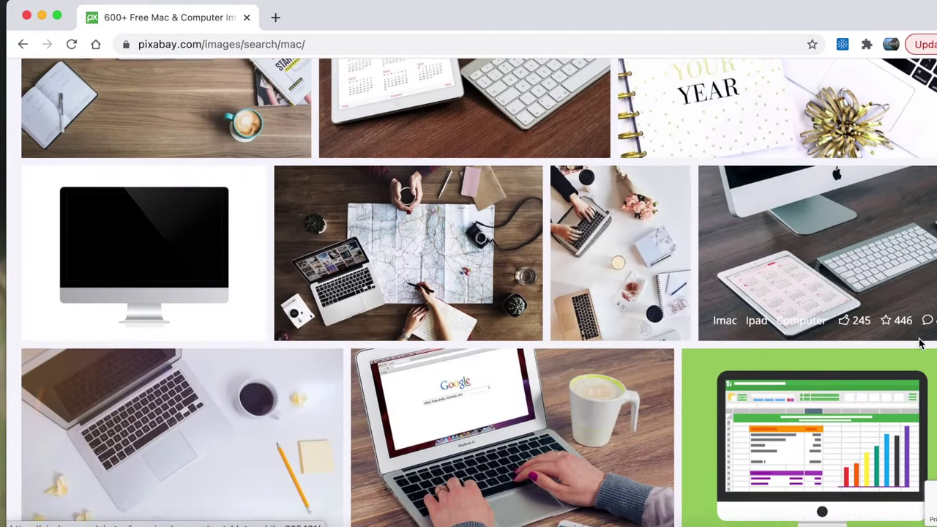
{"action": "scroll", "coordinate": [921, 345], "scroll_direction": "down", "scroll_amount": 5}
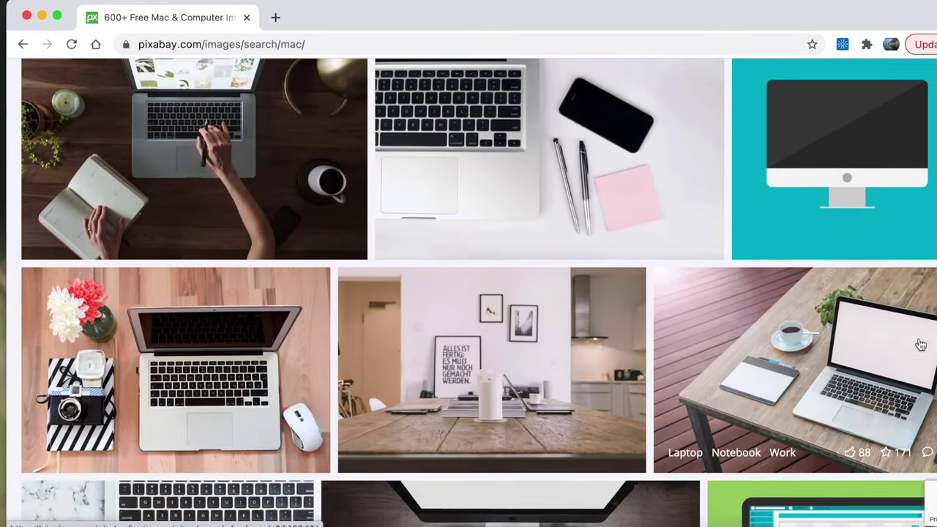
{"action": "scroll", "coordinate": [921, 345], "scroll_direction": "down", "scroll_amount": 10}
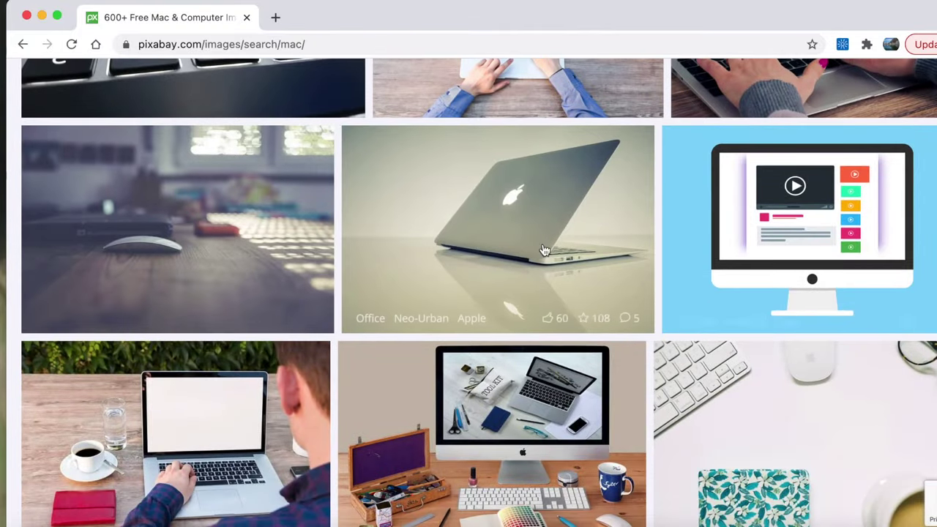
{"action": "left_click", "coordinate": [544, 250]}
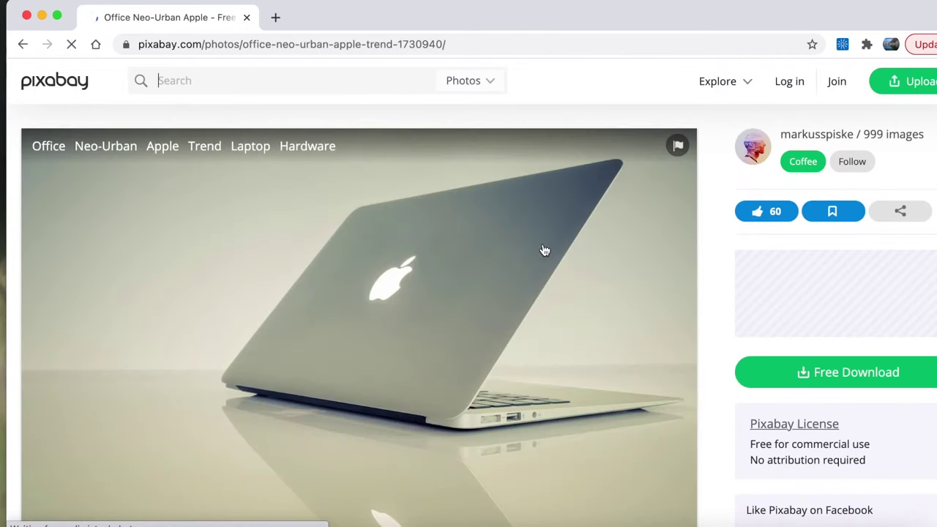
- Download the MacBook photo as a 640×426 JPG, save it to the Desktop and close the preview
{"action": "left_click", "coordinate": [821, 380]}
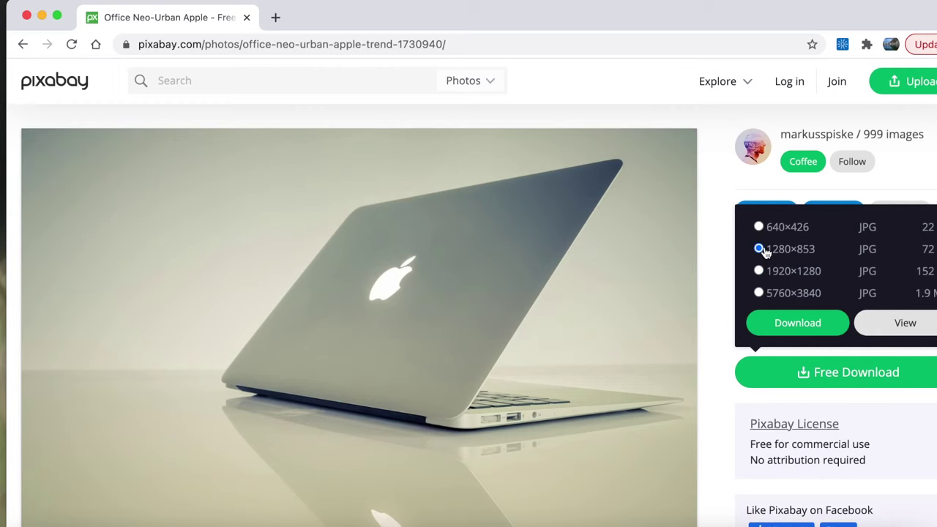
{"action": "left_click", "coordinate": [796, 325]}
{"action": "left_click", "coordinate": [121, 516]}
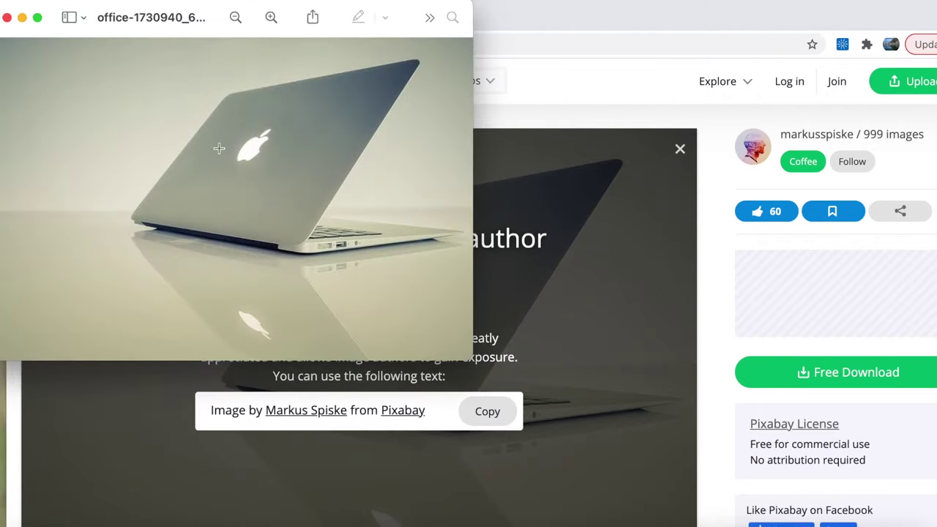
{"action": "left_click", "coordinate": [165, 25]}
{"action": "left_click", "coordinate": [7, 17]}
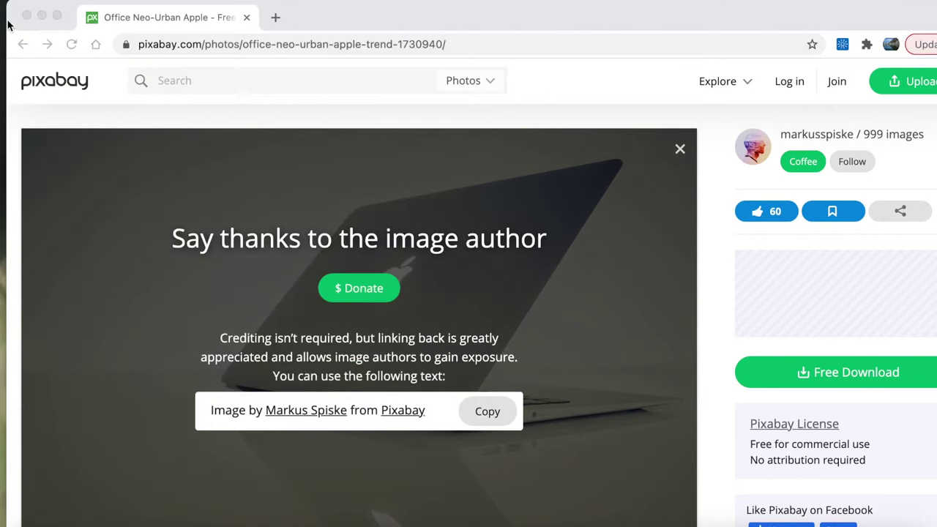
- Open remove.bg in a new tab and upload the MacBook photo from the desktop for background removal
{"action": "left_click", "coordinate": [277, 18]}
{"action": "type", "text": "re"}
{"action": "key", "text": "Return"}
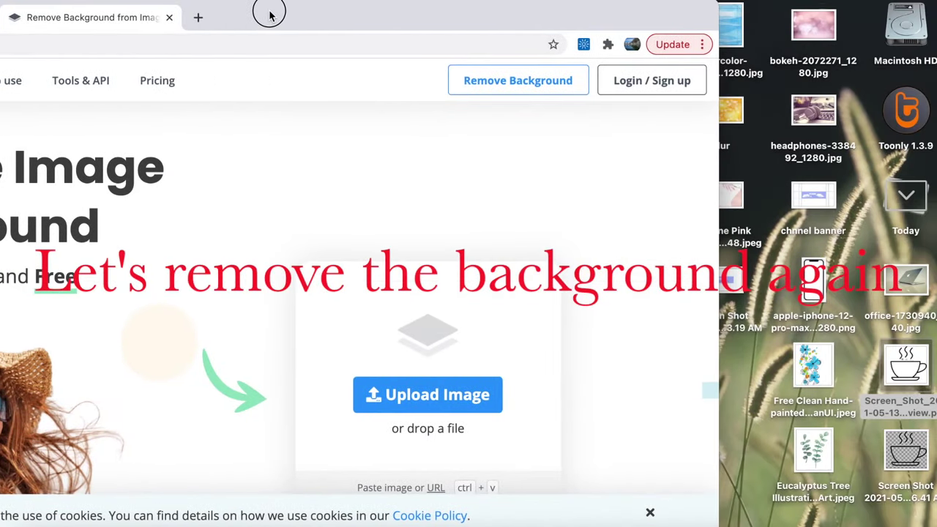
{"action": "left_click_drag", "start_coordinate": [905, 282], "coordinate": [439, 322]}
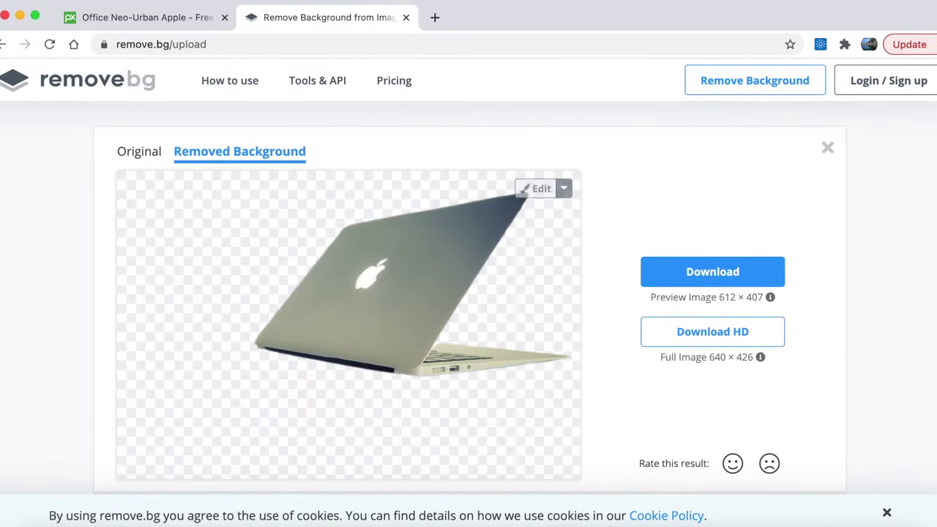
- Download the preview-size MacBook image with its background removed and move the file to the Desktop
{"action": "left_click", "coordinate": [682, 279]}
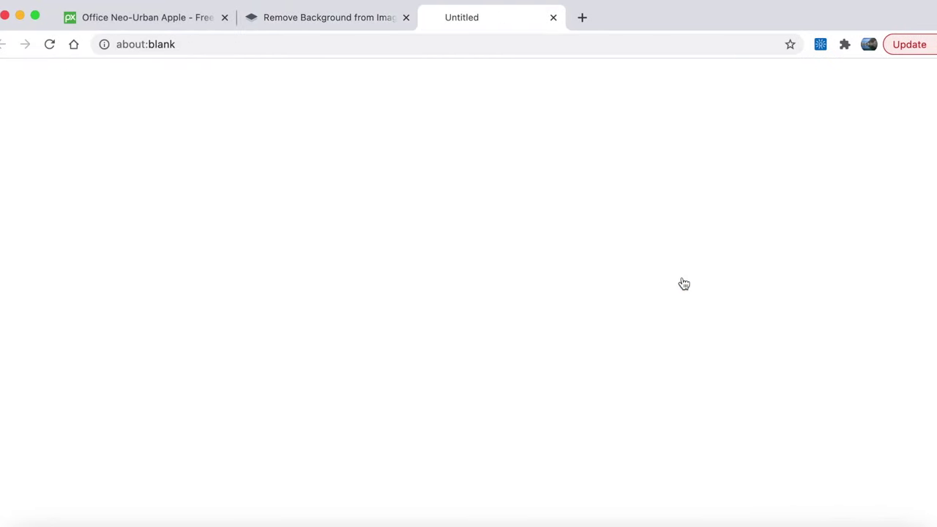
{"action": "left_click", "coordinate": [75, 515]}
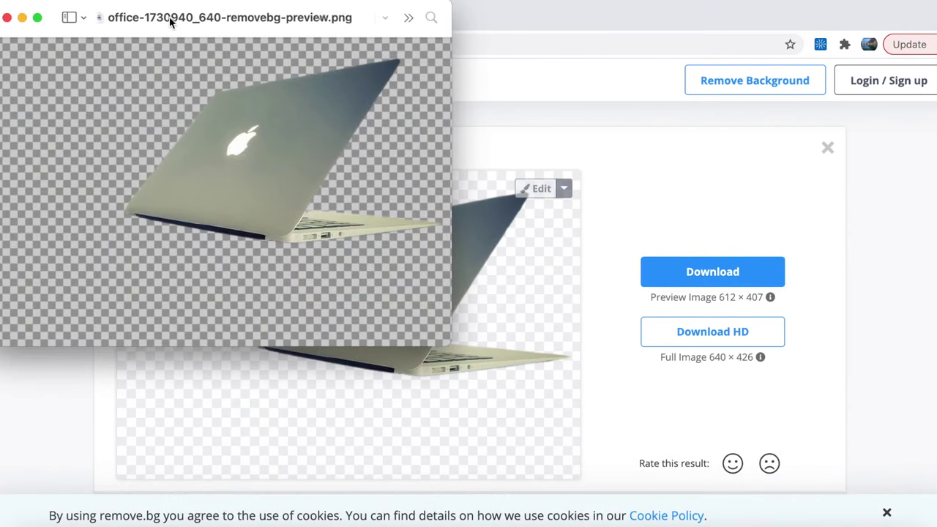
{"action": "left_click", "coordinate": [443, 90]}
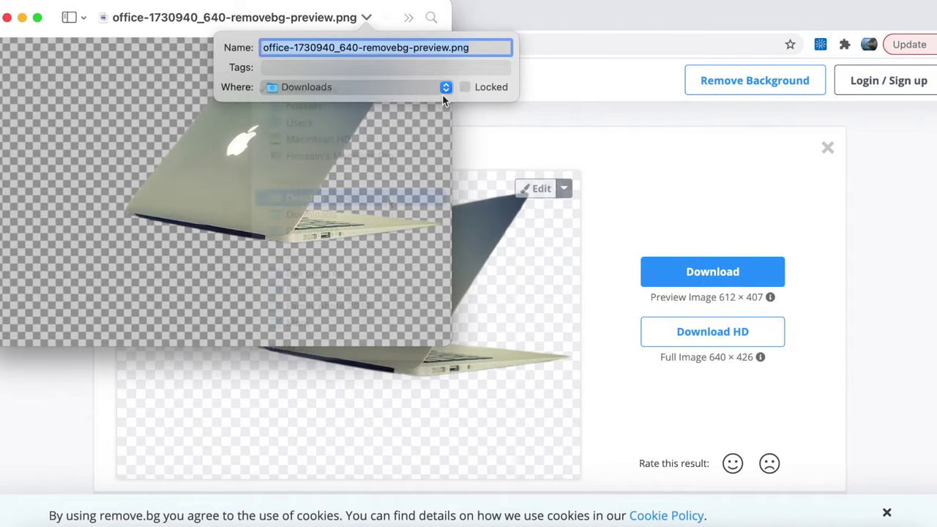
{"action": "left_click", "coordinate": [303, 197]}
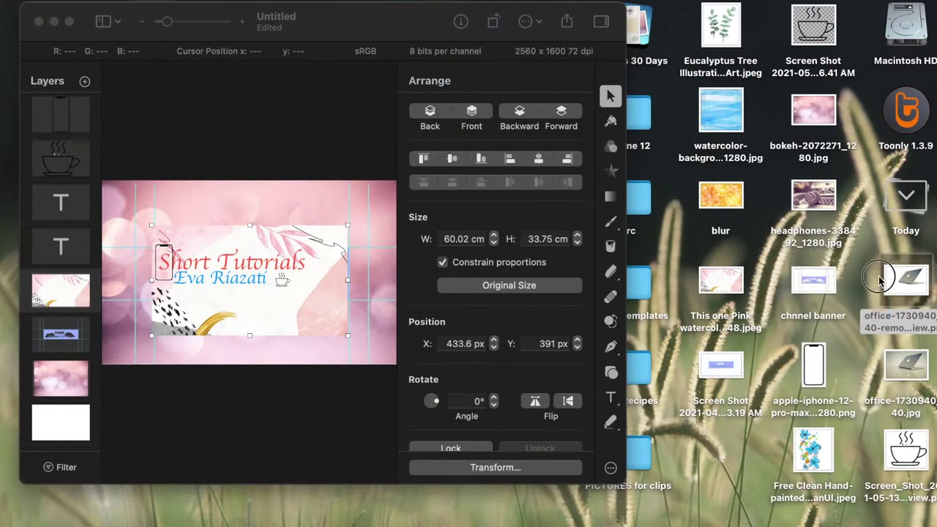
- Add the MacBook cutout to the Pixelmator Pro banner at about 14.85 × 8.68 cm, at the watercolor panel's right edge beside the cup
{"action": "left_click_drag", "start_coordinate": [281, 310], "coordinate": [277, 305]}
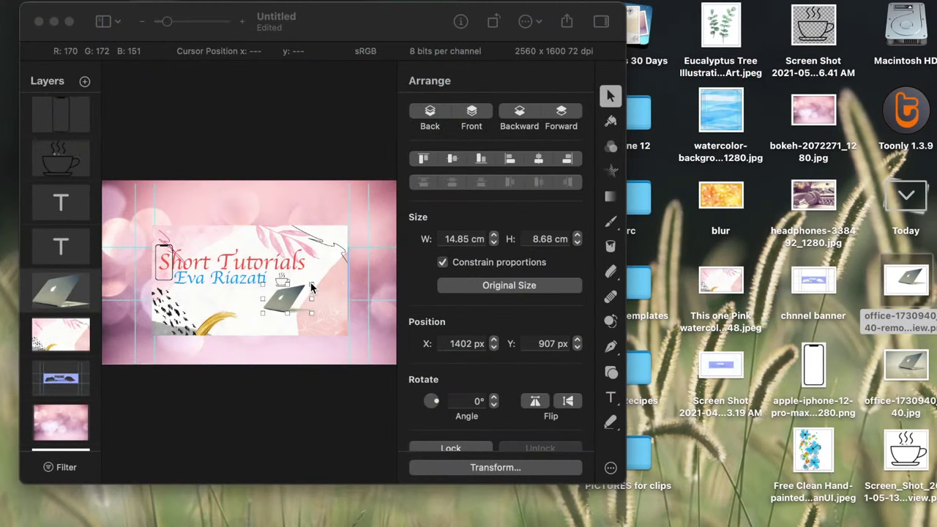
{"action": "left_click", "coordinate": [296, 307]}
{"action": "left_click", "coordinate": [303, 291]}
{"action": "left_click", "coordinate": [289, 292]}
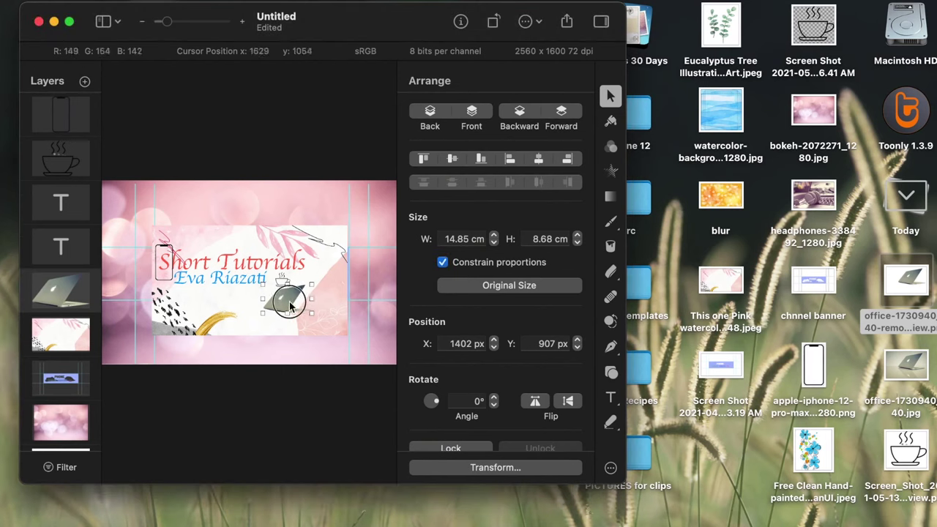
{"action": "left_click_drag", "start_coordinate": [289, 306], "coordinate": [326, 284]}
{"action": "left_click", "coordinate": [310, 243]}
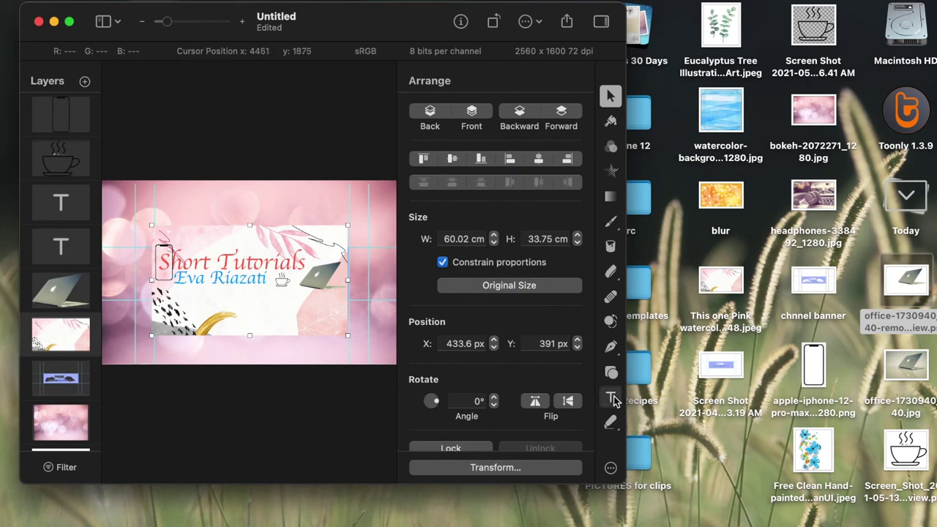
- Add the text "with" in golden yellow 160 px Apple Chancery after the channel title and enlarge the document window
{"action": "left_click", "coordinate": [612, 398]}
{"action": "left_click", "coordinate": [544, 236]}
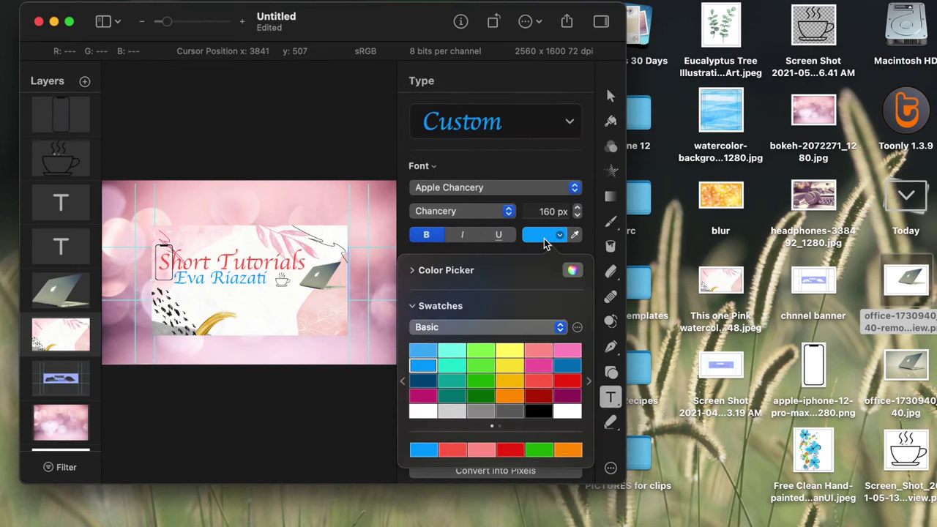
{"action": "left_click", "coordinate": [509, 397]}
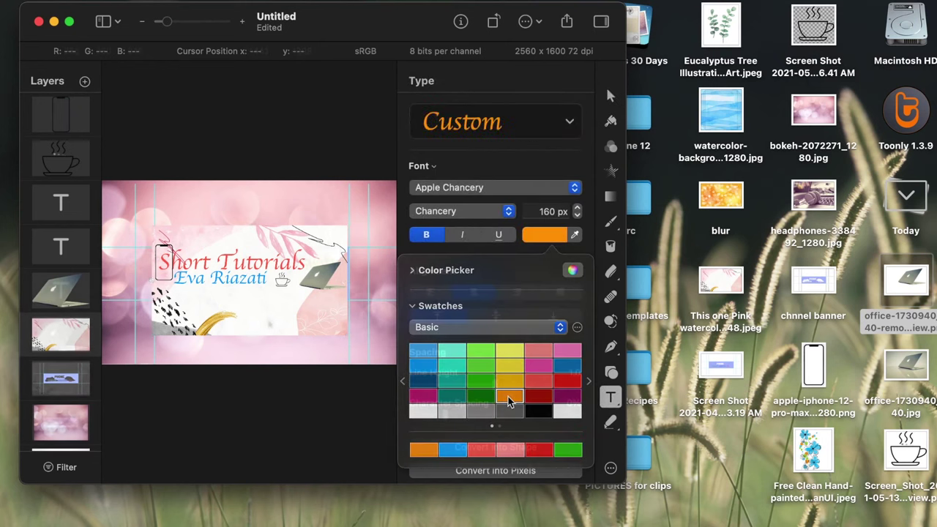
{"action": "left_click", "coordinate": [70, 22]}
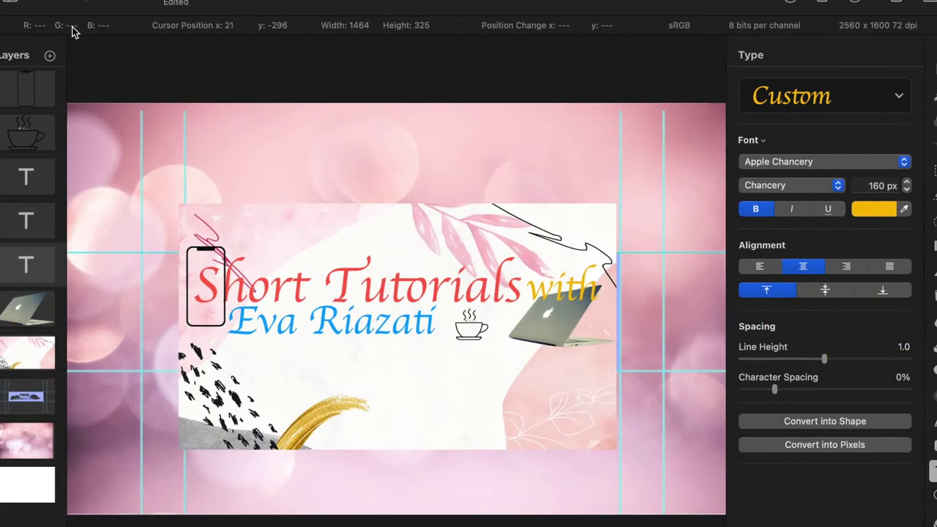
- Move the "Short Tutorials" title slightly right toward "with" and select the pink watercolor background layer
{"action": "left_click", "coordinate": [35, 347]}
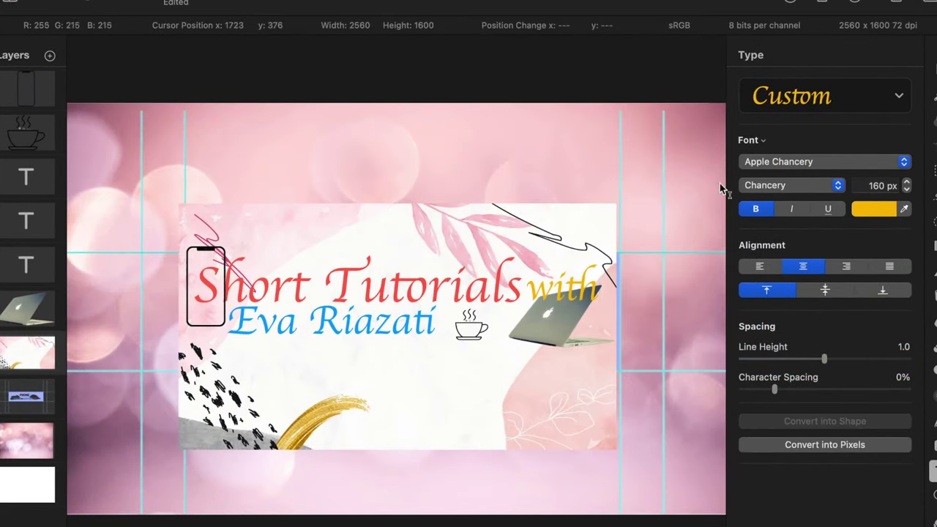
{"action": "left_click", "coordinate": [934, 72]}
{"action": "mouse_move", "coordinate": [474, 251]}
{"action": "left_mouse_down"}
{"action": "mouse_move", "coordinate": [488, 250]}
{"action": "mouse_move", "coordinate": [476, 247]}
{"action": "left_mouse_up"}
{"action": "left_click", "coordinate": [45, 352]}
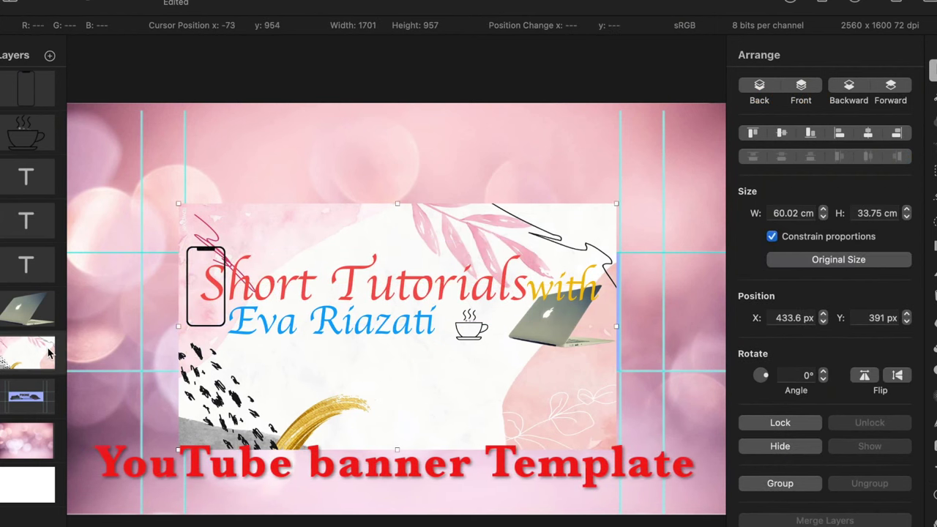
- Bring the template screenshot layer above the watercolor background and reposition the title, creator name and MacBook within the template's safe area
{"action": "left_click_drag", "start_coordinate": [546, 218], "coordinate": [553, 218]}
{"action": "left_click_drag", "start_coordinate": [25, 395], "coordinate": [22, 343]}
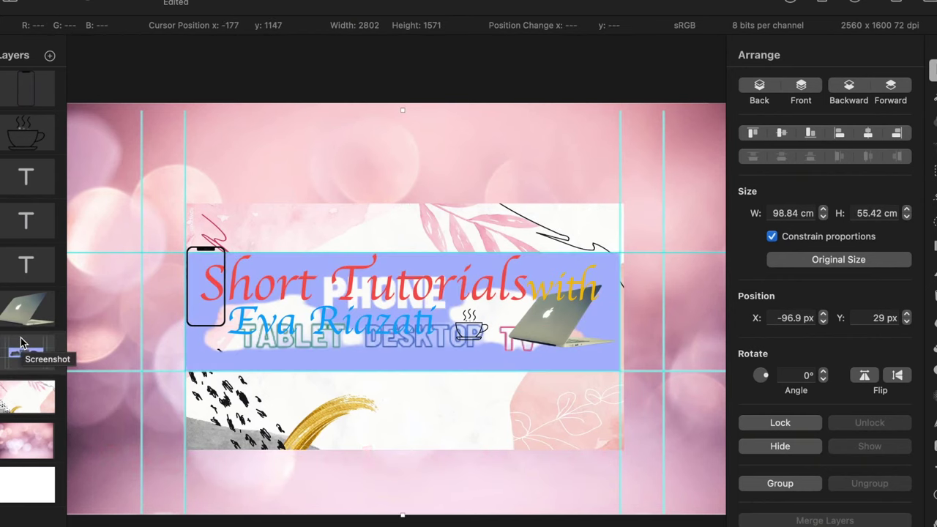
{"action": "left_click_drag", "start_coordinate": [290, 325], "coordinate": [289, 331]}
{"action": "left_click_drag", "start_coordinate": [315, 277], "coordinate": [299, 293]}
{"action": "left_click_drag", "start_coordinate": [565, 294], "coordinate": [639, 271]}
{"action": "left_click", "coordinate": [555, 338]}
{"action": "left_click", "coordinate": [573, 322]}
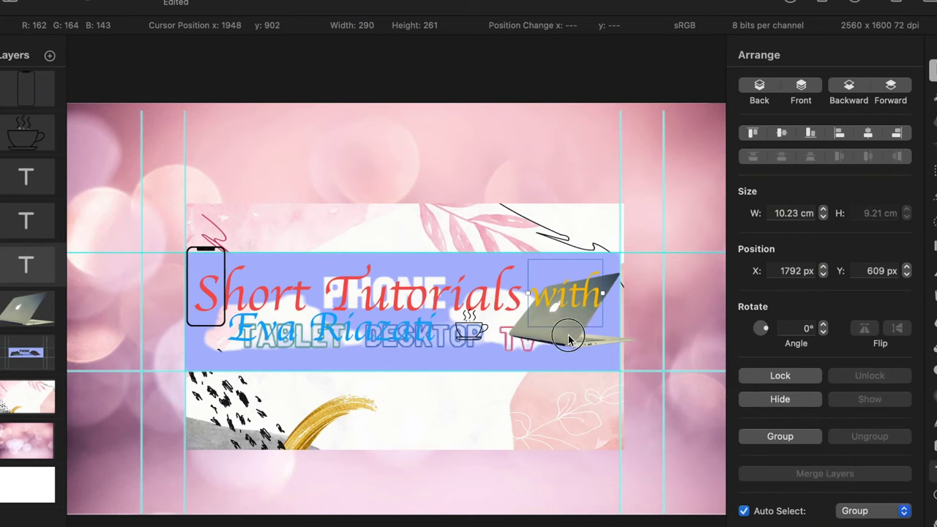
{"action": "mouse_move", "coordinate": [570, 338]}
{"action": "left_mouse_down"}
{"action": "mouse_move", "coordinate": [586, 293]}
{"action": "mouse_move", "coordinate": [555, 338]}
{"action": "mouse_move", "coordinate": [560, 348]}
{"action": "left_mouse_up"}
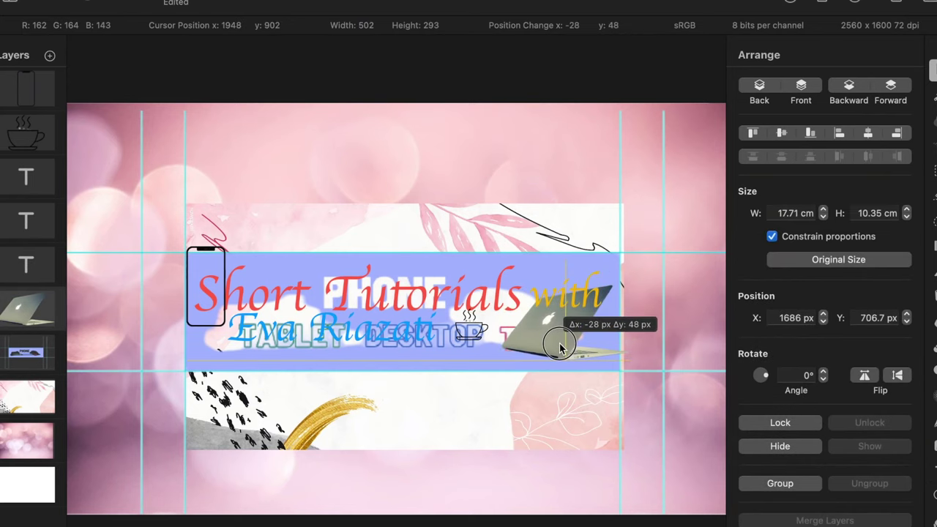
- Place the creator name beneath the title beside the cup, and return the template screenshot layer below the watercolor background
{"action": "left_click", "coordinate": [464, 323]}
{"action": "left_click", "coordinate": [488, 348]}
{"action": "left_click_drag", "start_coordinate": [471, 337], "coordinate": [449, 352]}
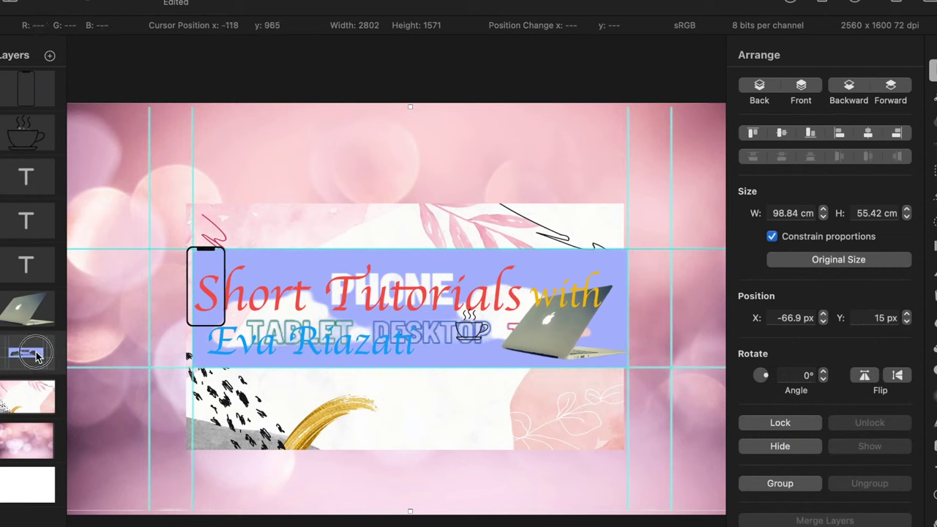
{"action": "left_click_drag", "start_coordinate": [36, 356], "coordinate": [44, 403]}
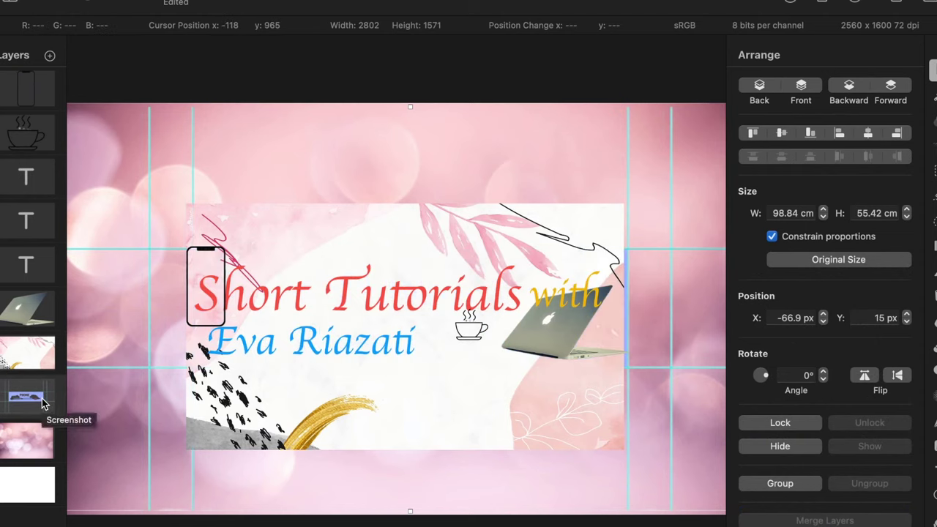
{"action": "left_click", "coordinate": [27, 185]}
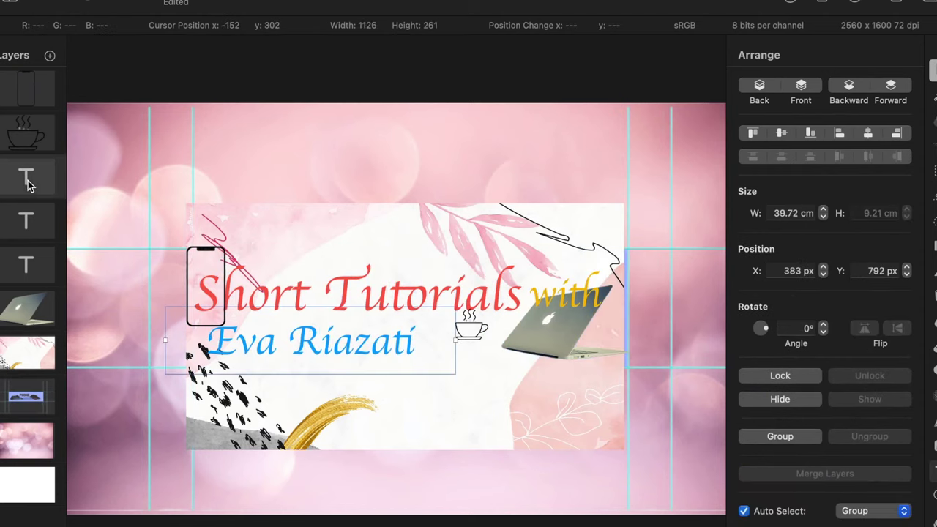
{"action": "left_click_drag", "start_coordinate": [308, 338], "coordinate": [342, 324]}
- Add the text "Technology & Cooking" in salmon pink 90 px Apple Chancery beneath the creator name
{"action": "key", "text": "t"}
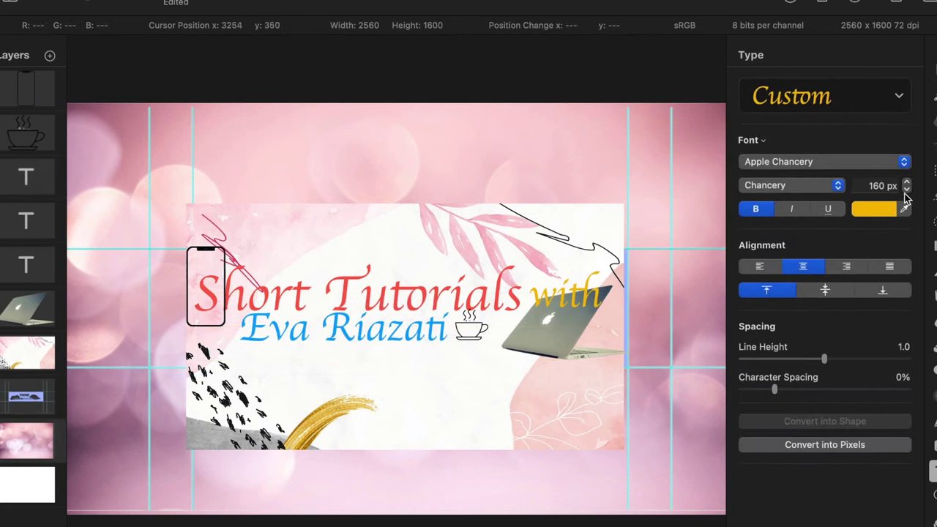
{"action": "left_click", "coordinate": [885, 210]}
{"action": "left_click", "coordinate": [869, 323]}
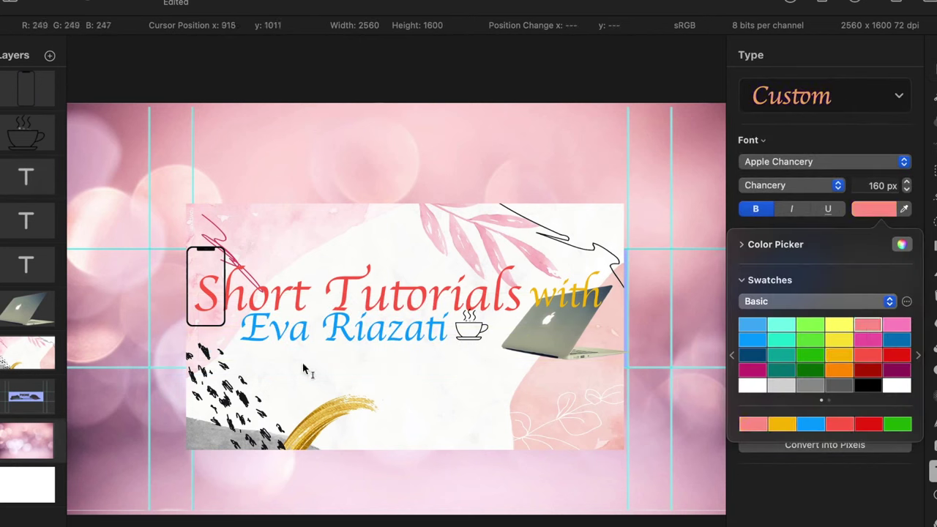
{"action": "left_click", "coordinate": [208, 354]}
{"action": "left_click", "coordinate": [210, 372]}
{"action": "left_click", "coordinate": [932, 471]}
{"action": "left_click", "coordinate": [855, 395]}
{"action": "left_click", "coordinate": [285, 364]}
{"action": "left_click_drag", "start_coordinate": [326, 364], "coordinate": [331, 366]}
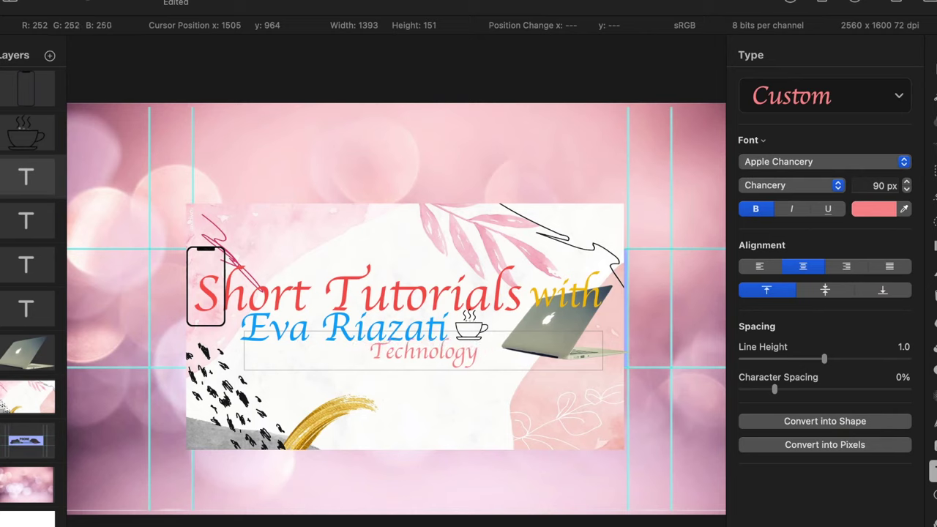
{"action": "type", "text": "Technology & Cooking"}
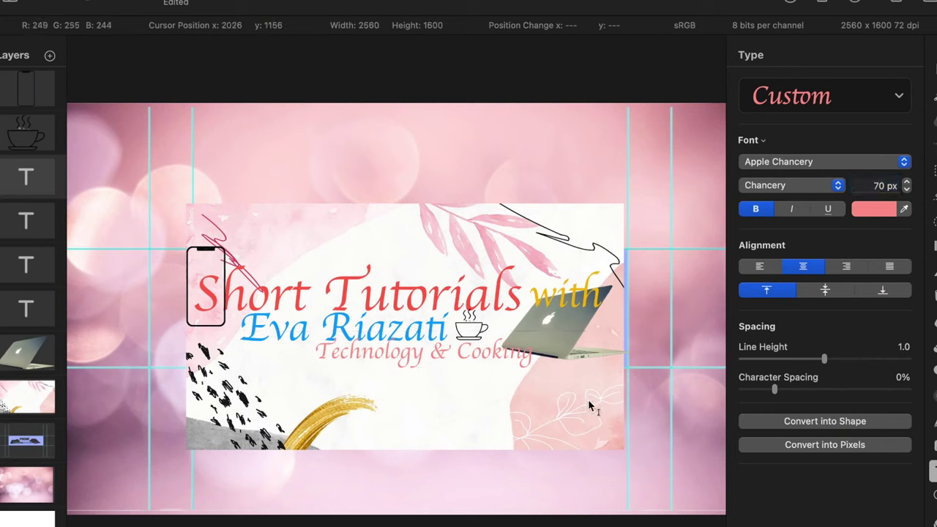
- Widen the "Technology & Cooking" text box, set its font size to 40 px and place it just below the coffee cup
{"action": "left_click", "coordinate": [446, 358]}
{"action": "left_click_drag", "start_coordinate": [244, 351], "coordinate": [148, 354]}
{"action": "left_click_drag", "start_coordinate": [320, 359], "coordinate": [265, 358]}
{"action": "left_click_drag", "start_coordinate": [430, 366], "coordinate": [469, 361]}
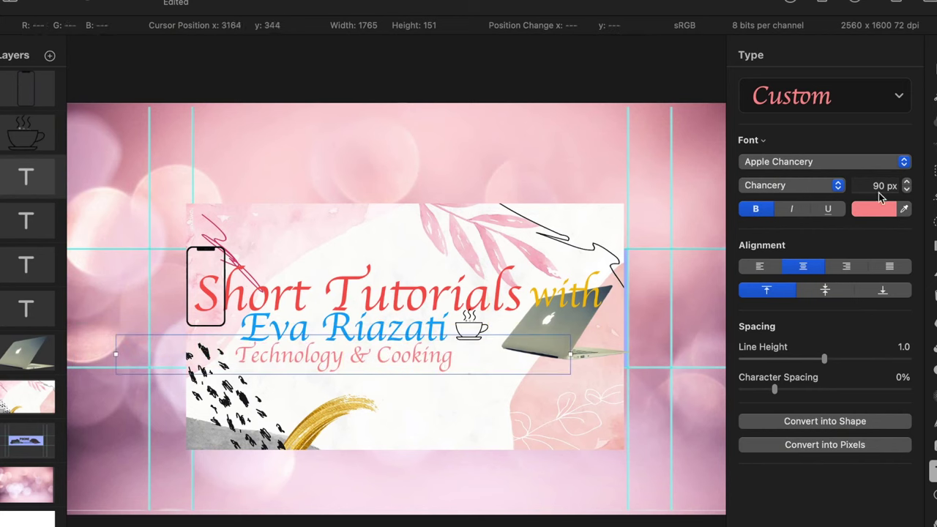
{"action": "key", "text": "Return"}
{"action": "left_click_drag", "start_coordinate": [384, 341], "coordinate": [507, 351]}
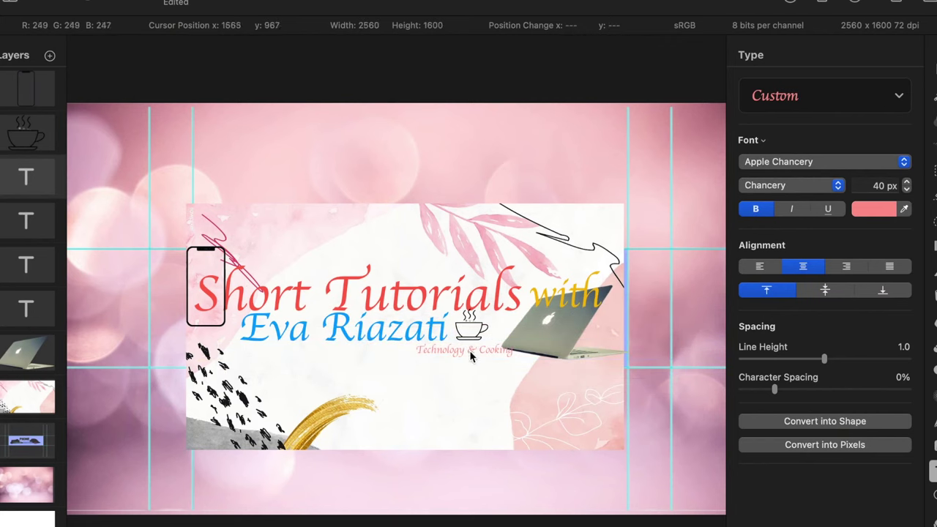
{"action": "left_click_drag", "start_coordinate": [470, 350], "coordinate": [460, 348]}
- Try blue and teal green on the word "Technology" in the tagline
{"action": "left_click", "coordinate": [438, 358]}
{"action": "left_click", "coordinate": [875, 210]}
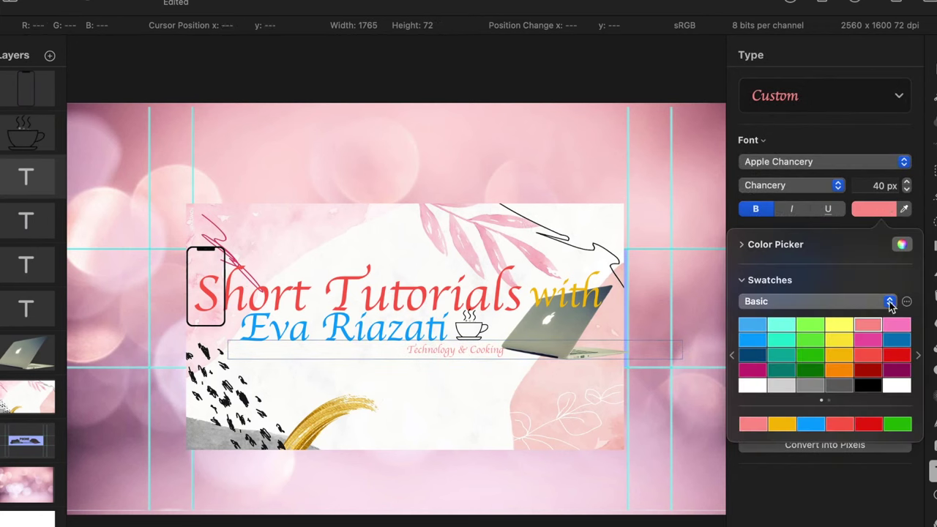
{"action": "left_click", "coordinate": [749, 340]}
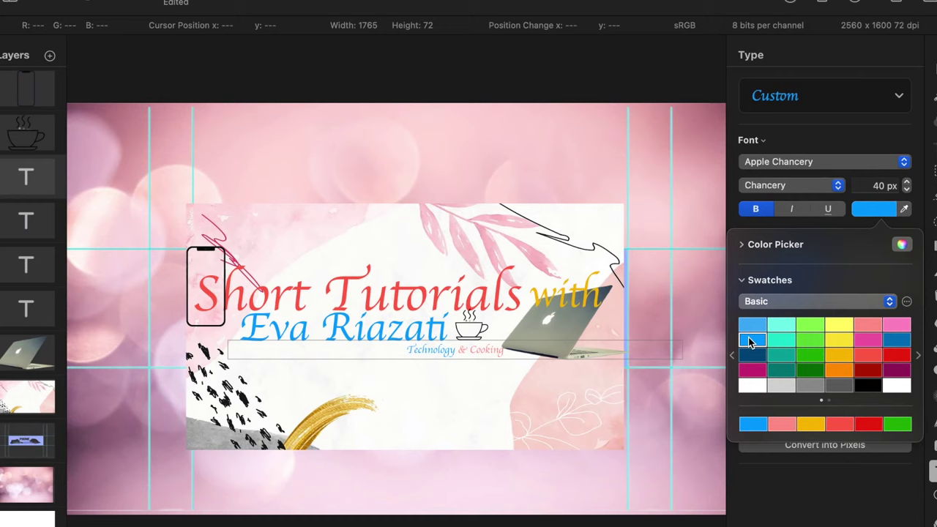
{"action": "left_click", "coordinate": [781, 371]}
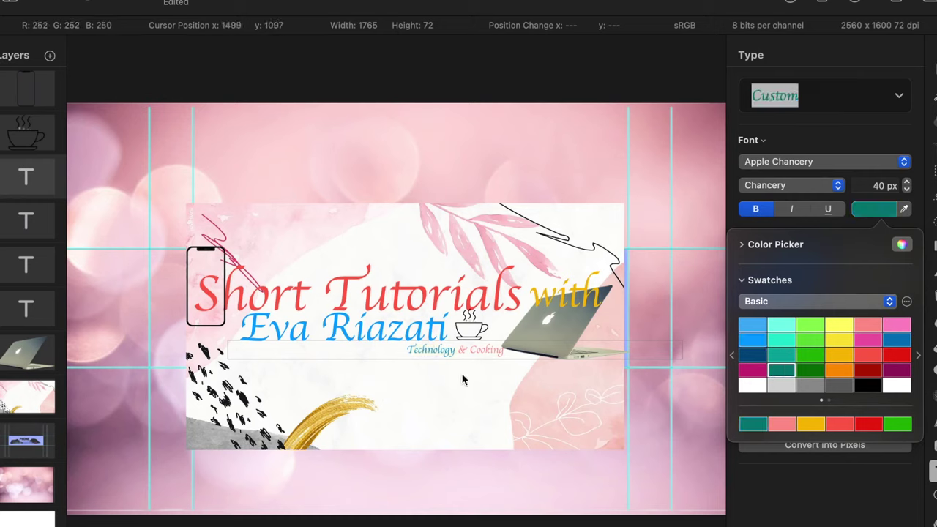
- Move the "Technology & Cooking" tagline slightly down and left, and recolor all of it darker blue
{"action": "left_click", "coordinate": [475, 355]}
{"action": "left_click_drag", "start_coordinate": [475, 348], "coordinate": [459, 360]}
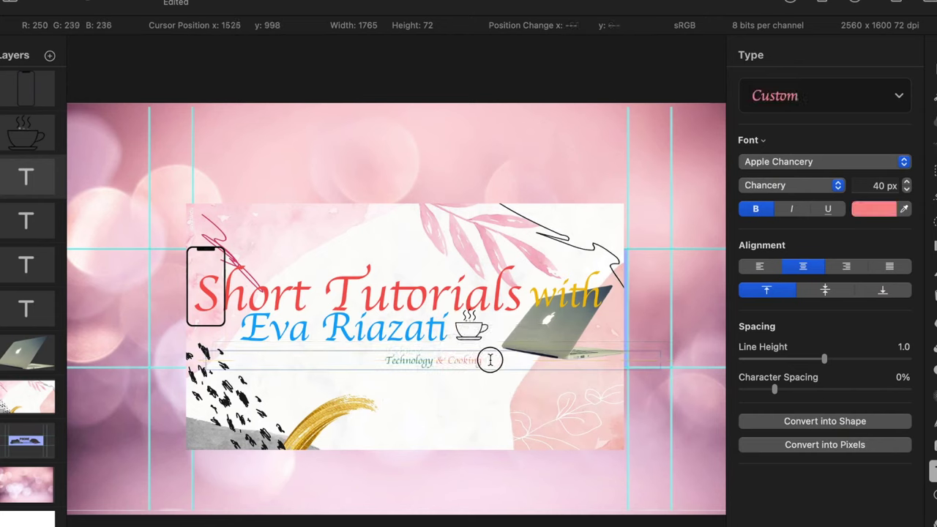
{"action": "left_click", "coordinate": [886, 212]}
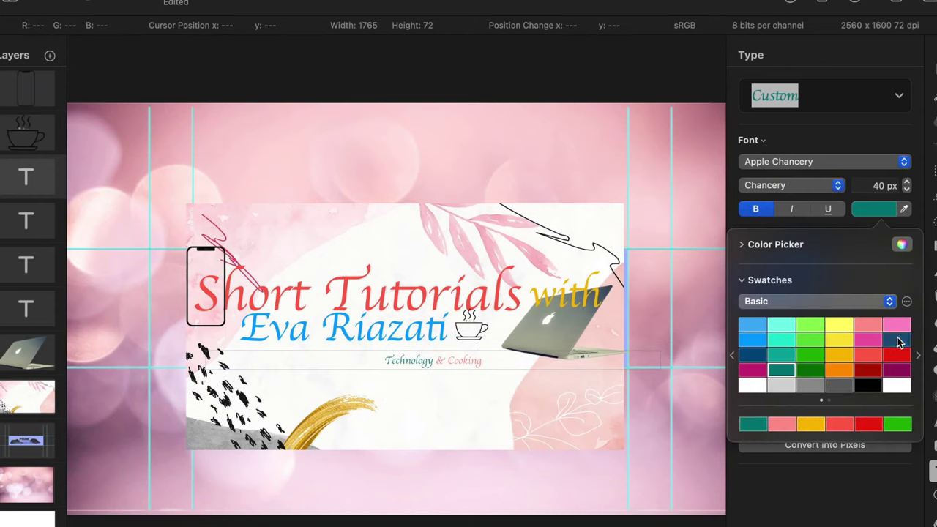
{"action": "left_click", "coordinate": [898, 340]}
{"action": "left_click", "coordinate": [582, 426]}
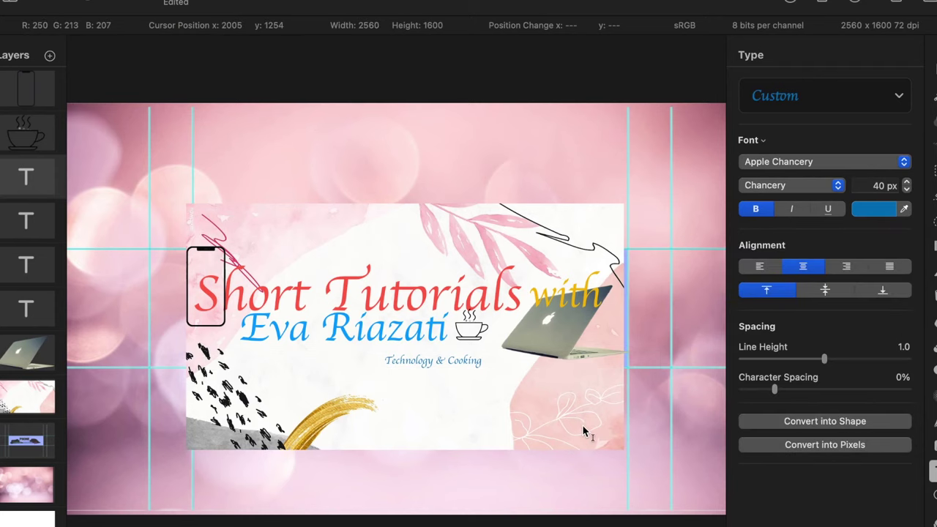
- Move the creator name slightly down and left, and recolor it orange
{"action": "left_click", "coordinate": [474, 361]}
{"action": "left_click", "coordinate": [507, 234]}
{"action": "left_click", "coordinate": [35, 228]}
{"action": "left_click_drag", "start_coordinate": [300, 320], "coordinate": [292, 335]}
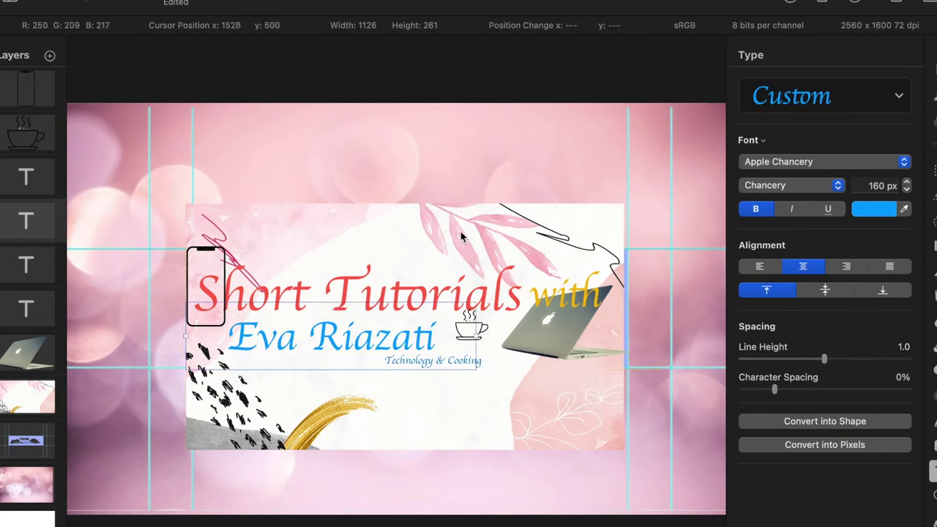
{"action": "left_click", "coordinate": [880, 211]}
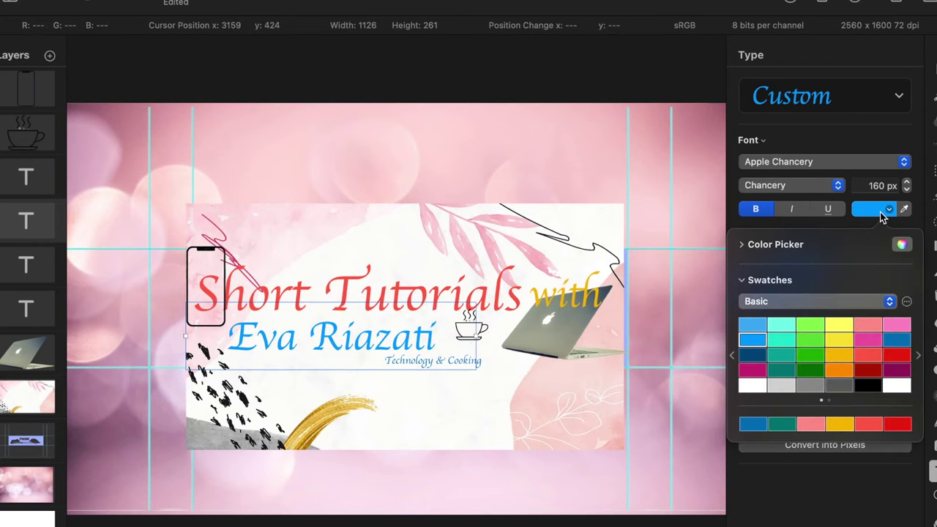
{"action": "left_click", "coordinate": [839, 372]}
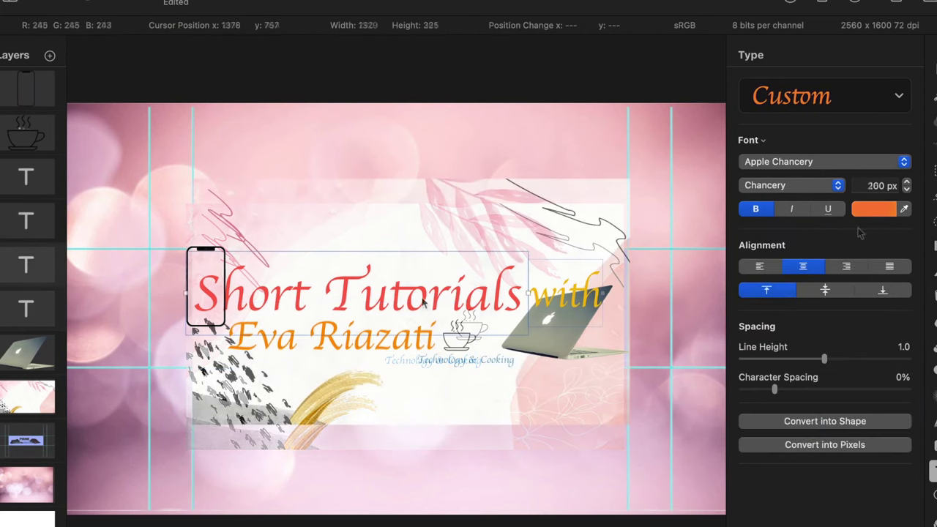
- Set the "Short Tutorials" title's font size to 180 px
{"action": "left_click", "coordinate": [862, 186]}
{"action": "type", "text": "18"}
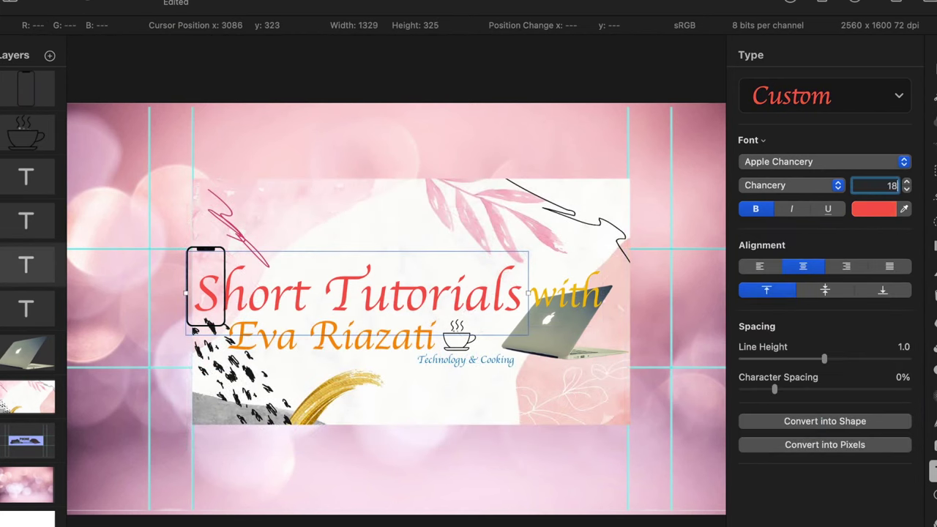
{"action": "type", "text": "0"}
{"action": "key", "text": "Return"}
- Set the font size of "with" to 100 px and move it closer to the end of the title
{"action": "left_click", "coordinate": [569, 305]}
{"action": "left_click", "coordinate": [864, 186]}
{"action": "type", "text": "100"}
{"action": "key", "text": "Return"}
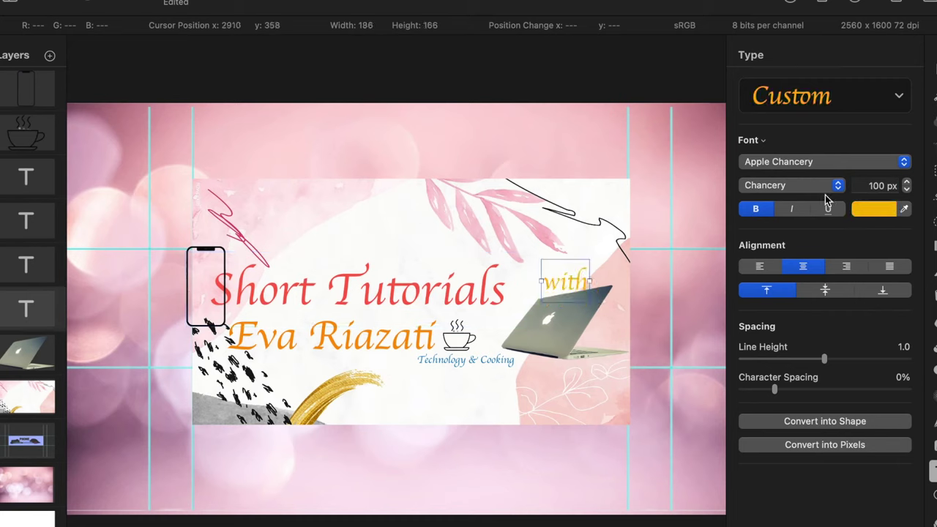
{"action": "left_click_drag", "start_coordinate": [558, 288], "coordinate": [528, 297]}
- Reduce the creator name's font size and place the coffee cup and tagline close to the end of the name
{"action": "left_click", "coordinate": [399, 344]}
{"action": "left_click", "coordinate": [860, 183]}
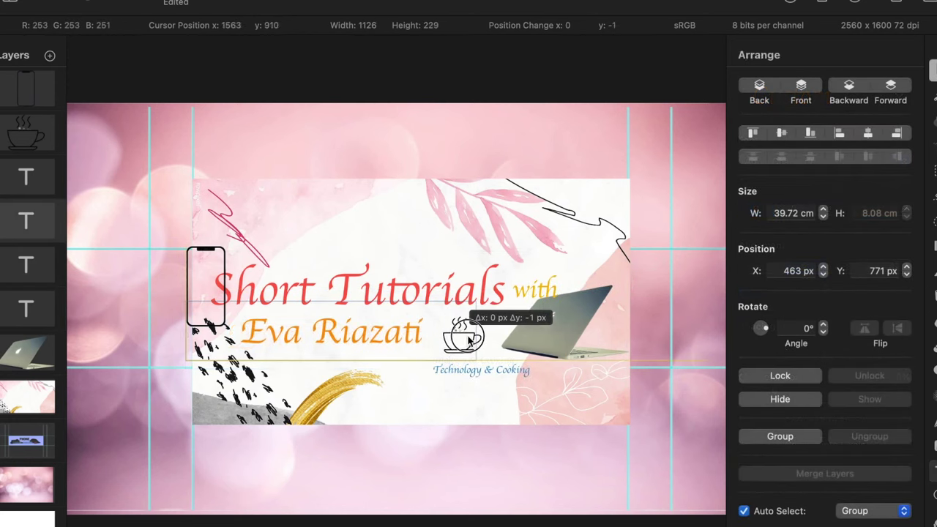
{"action": "mouse_move", "coordinate": [471, 342]}
{"action": "left_mouse_down"}
{"action": "mouse_move", "coordinate": [470, 353]}
{"action": "mouse_move", "coordinate": [452, 338]}
{"action": "left_mouse_up"}
{"action": "left_click", "coordinate": [476, 362]}
{"action": "left_click_drag", "start_coordinate": [466, 372], "coordinate": [431, 358]}
- Resize the MacBook to about 11.71 × 6.84 cm, flip it horizontally and place it beneath "with" beside the cup
{"action": "left_click", "coordinate": [584, 331]}
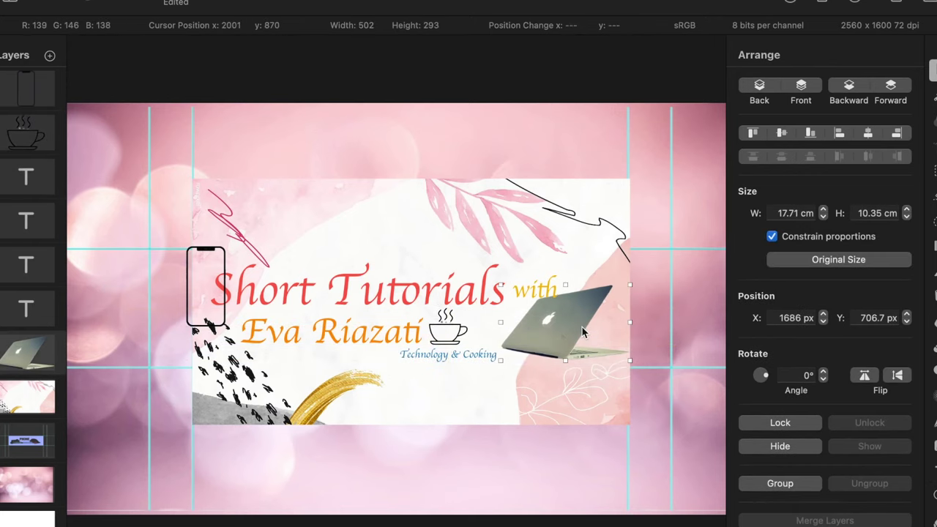
{"action": "left_click_drag", "start_coordinate": [629, 284], "coordinate": [550, 313]}
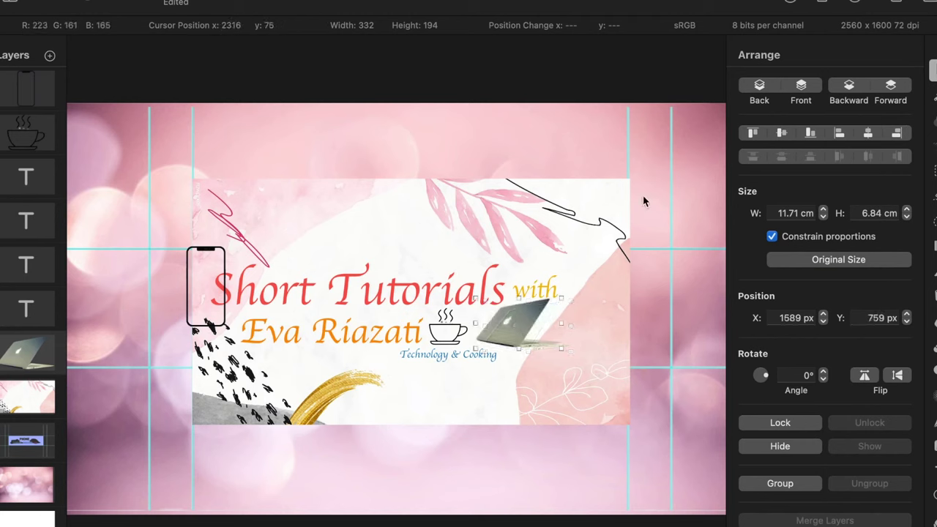
{"action": "left_click", "coordinate": [896, 376]}
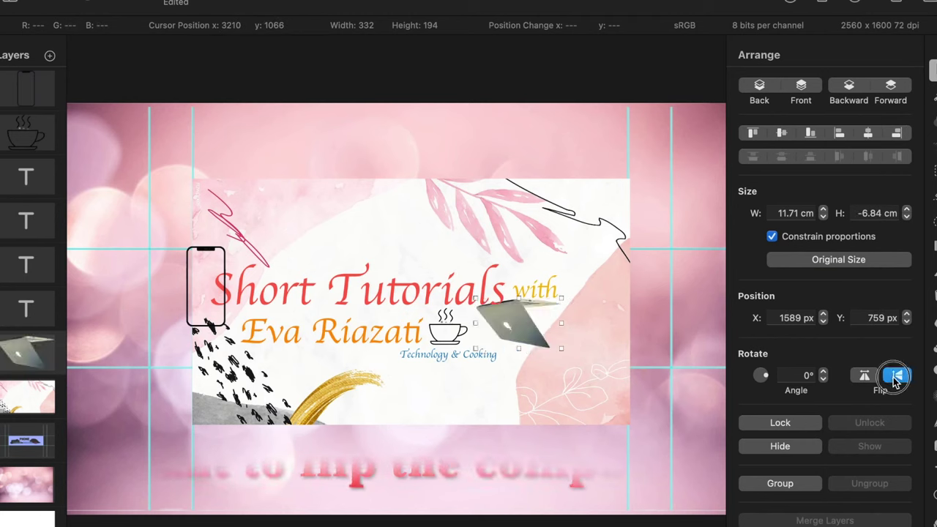
{"action": "left_click", "coordinate": [896, 376]}
{"action": "left_click", "coordinate": [862, 376]}
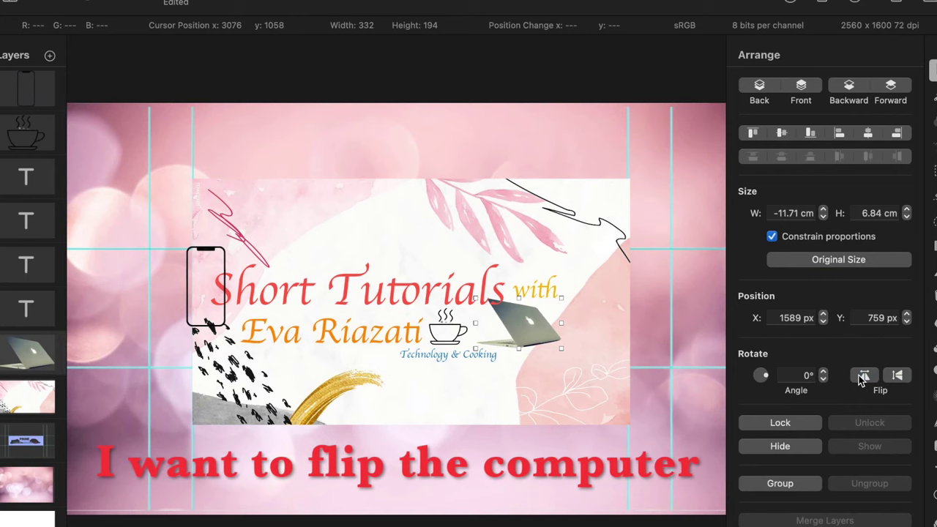
{"action": "left_click_drag", "start_coordinate": [518, 323], "coordinate": [547, 329]}
- Recolor the word "Short" in the title bright red
{"action": "left_click", "coordinate": [560, 382]}
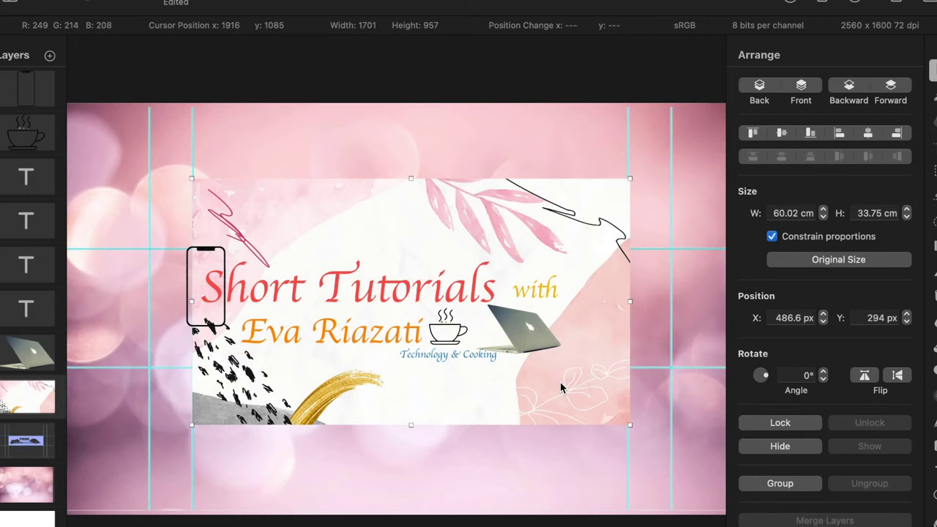
{"action": "left_click", "coordinate": [217, 291]}
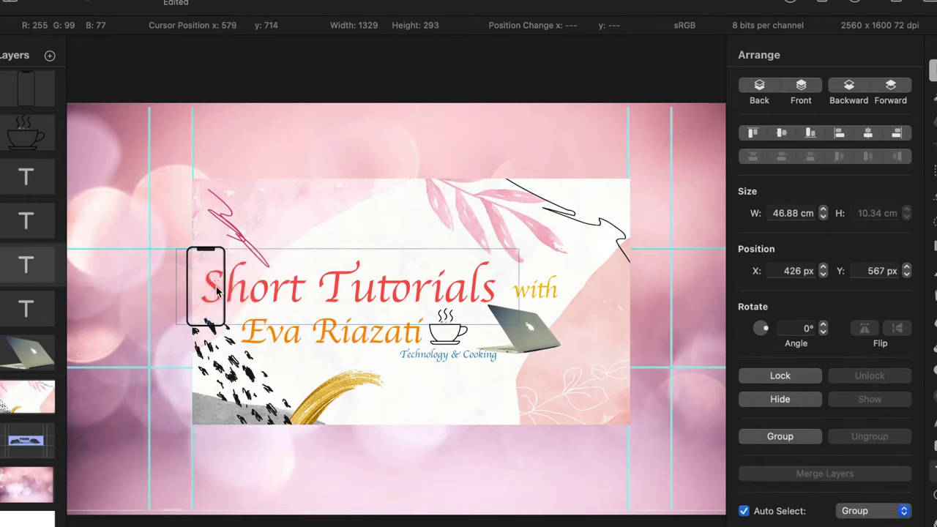
{"action": "double_click", "coordinate": [215, 286]}
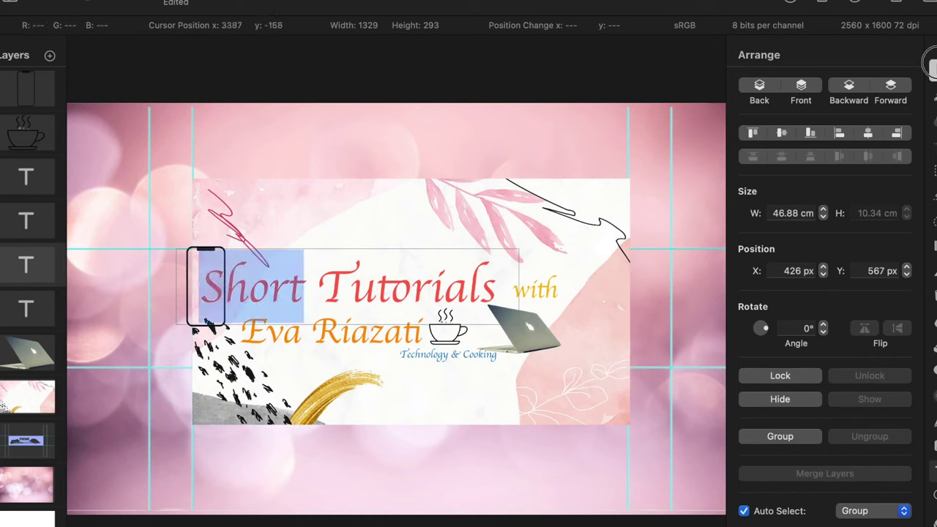
{"action": "left_click", "coordinate": [933, 476]}
{"action": "double_click", "coordinate": [212, 291]}
{"action": "left_click", "coordinate": [211, 292]}
{"action": "double_click", "coordinate": [217, 289]}
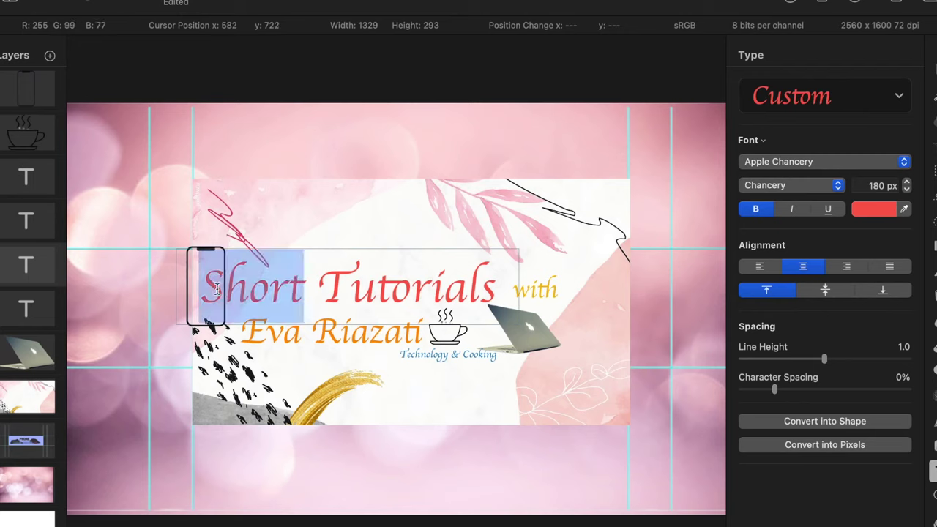
{"action": "left_click", "coordinate": [875, 210]}
{"action": "left_click", "coordinate": [900, 351]}
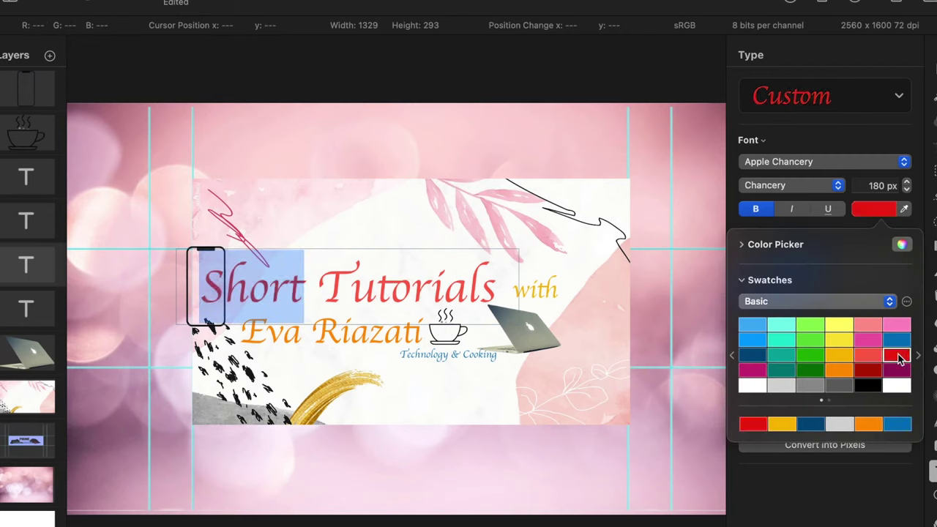
{"action": "left_click", "coordinate": [633, 218]}
- Nudge the word "with" slightly left and down, closer to the title
{"action": "left_click", "coordinate": [875, 210]}
{"action": "left_click", "coordinate": [541, 293]}
{"action": "mouse_move", "coordinate": [541, 293]}
{"action": "left_mouse_down"}
{"action": "mouse_move", "coordinate": [528, 298]}
{"action": "mouse_move", "coordinate": [538, 297]}
{"action": "left_mouse_up"}
{"action": "left_click", "coordinate": [582, 247]}
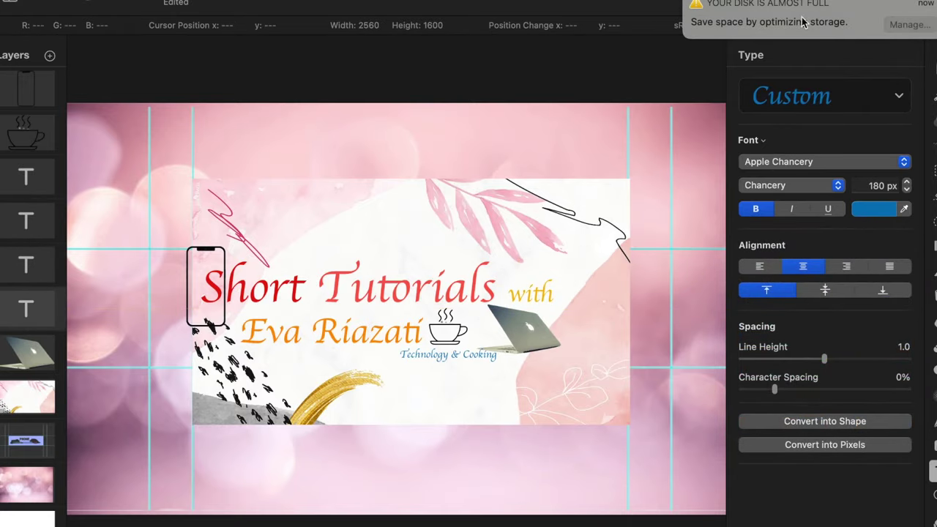